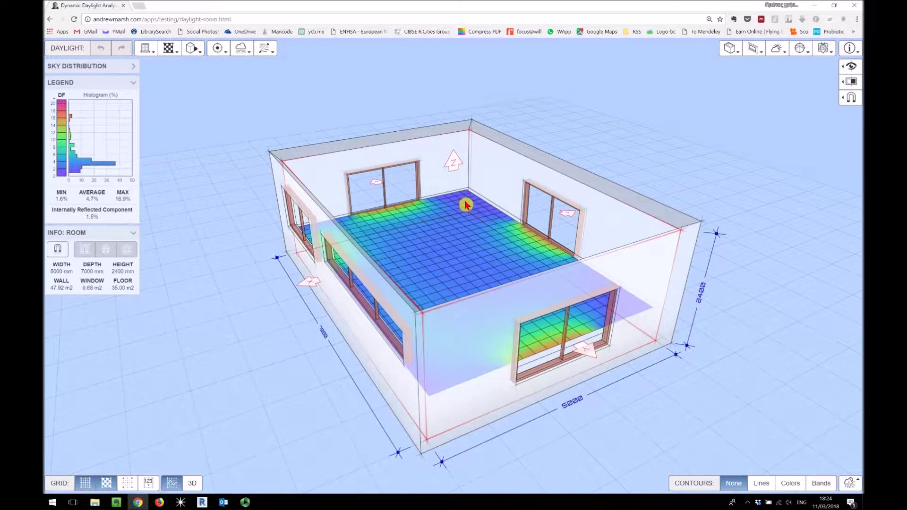
# Enlarge the page display three levels so the daylight tool's controls and text are bigger
pyautogui.hotkey('ctrl', '+')
pyautogui.hotkey('ctrl', '+')
pyautogui.hotkey('ctrl', '+')
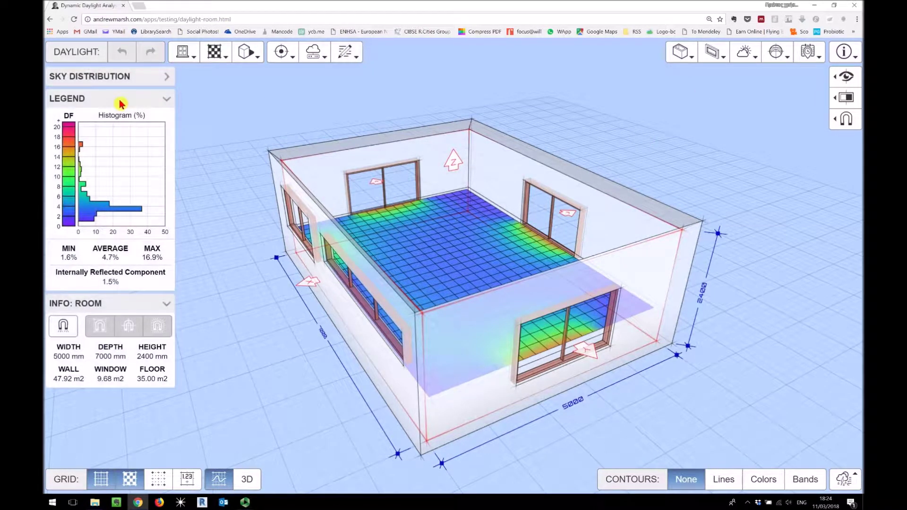
# Clear the browser's preselected browsing data, including cached images and files, for all time in a new settings tab, and close that tab
pyautogui.click(139, 8)
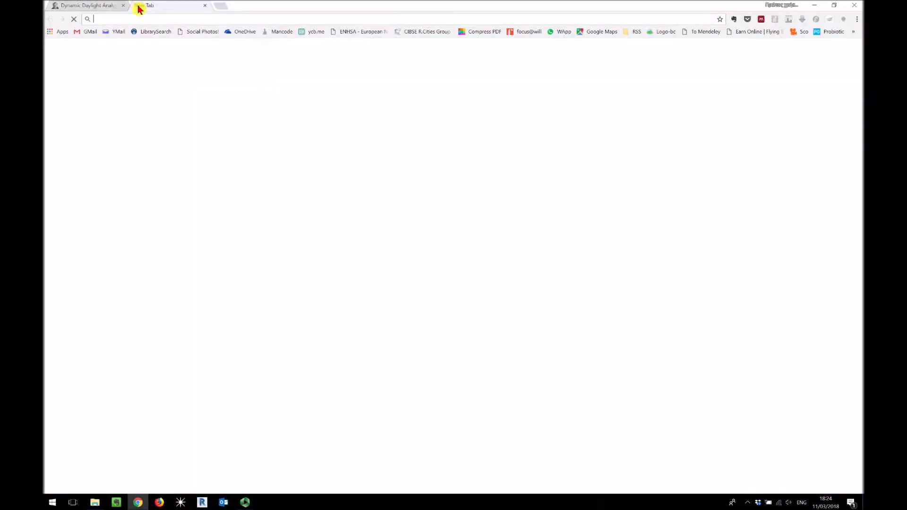
pyautogui.click(856, 19)
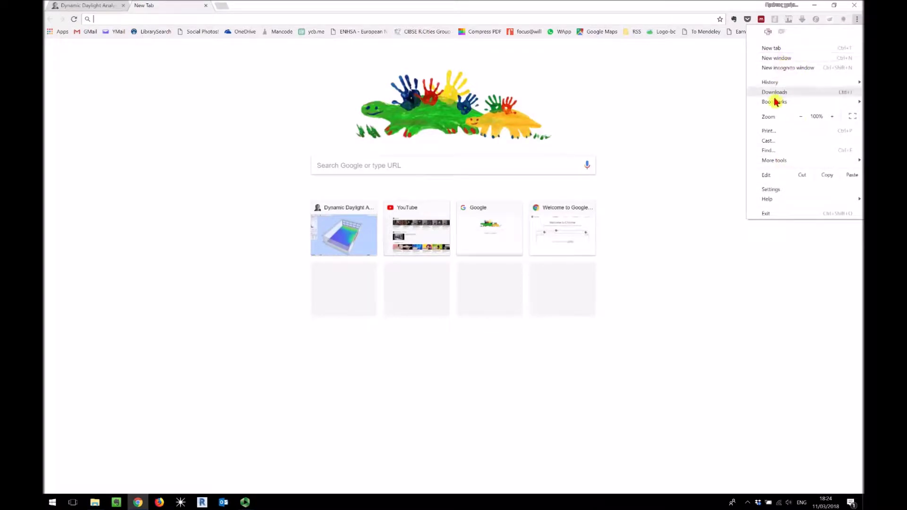
pyautogui.click(786, 190)
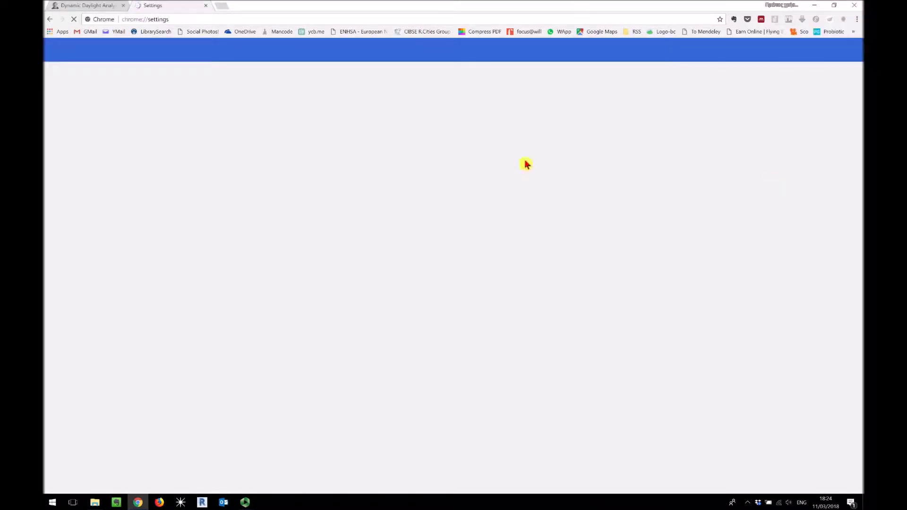
pyautogui.scroll(-2, 442, 333)
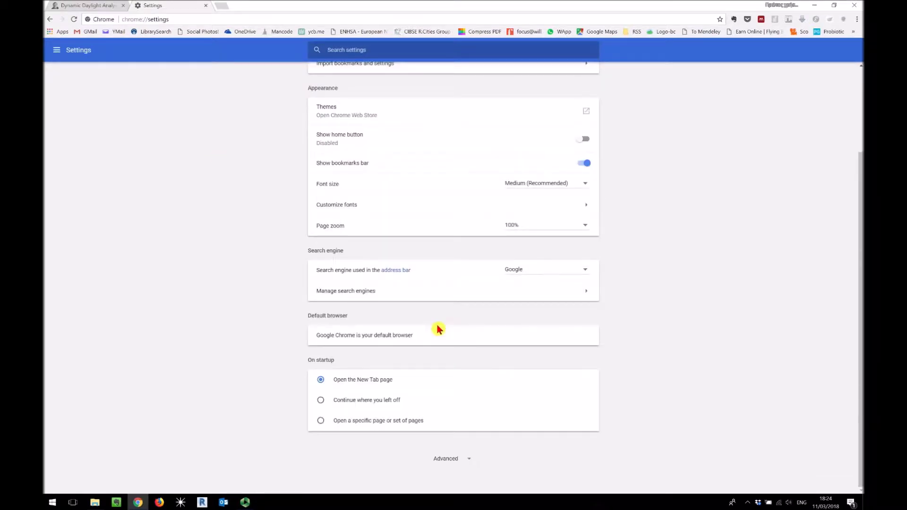
pyautogui.click(448, 460)
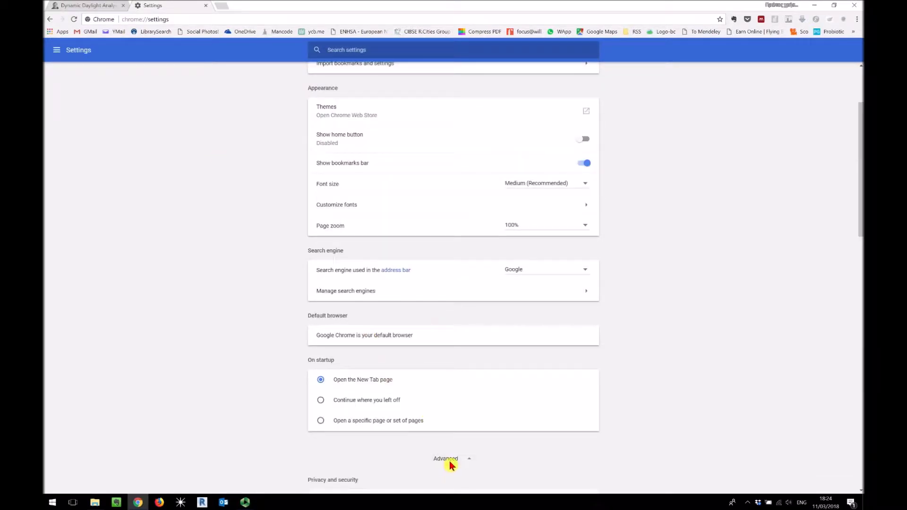
pyautogui.scroll(-10, 372, 334)
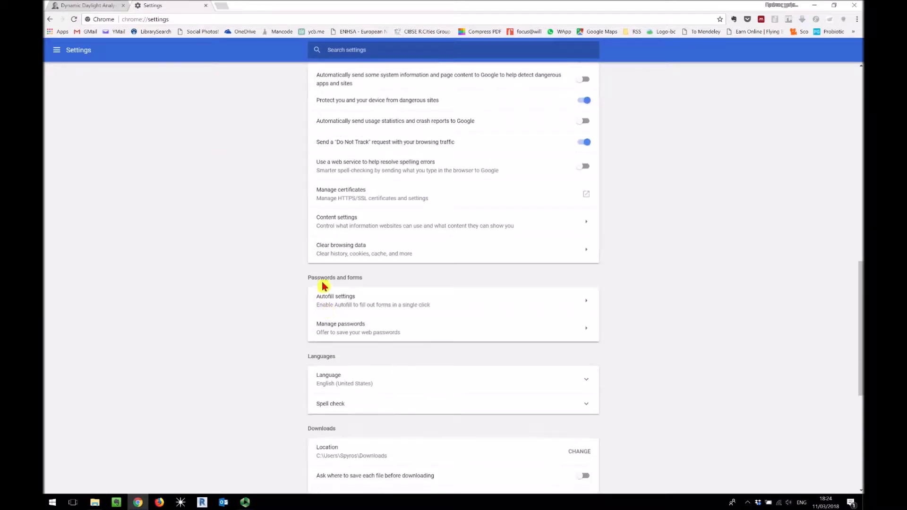
pyautogui.click(345, 250)
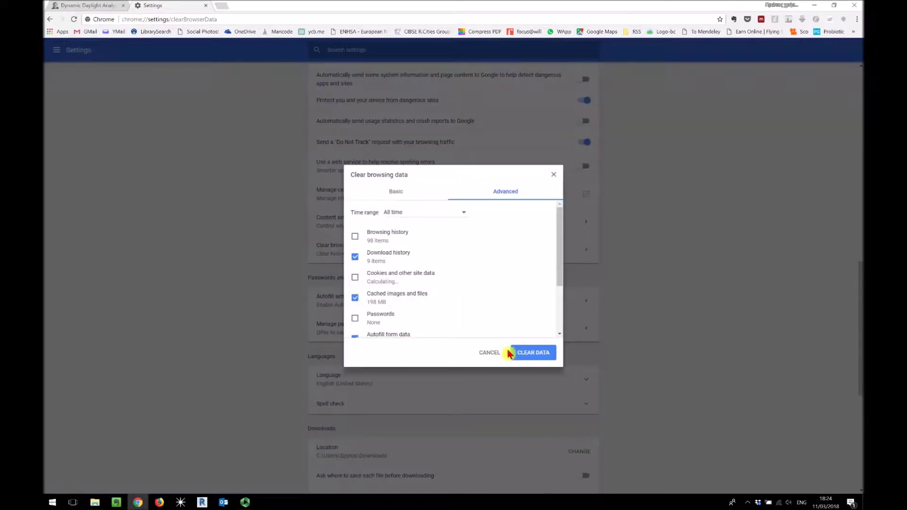
pyautogui.click(531, 353)
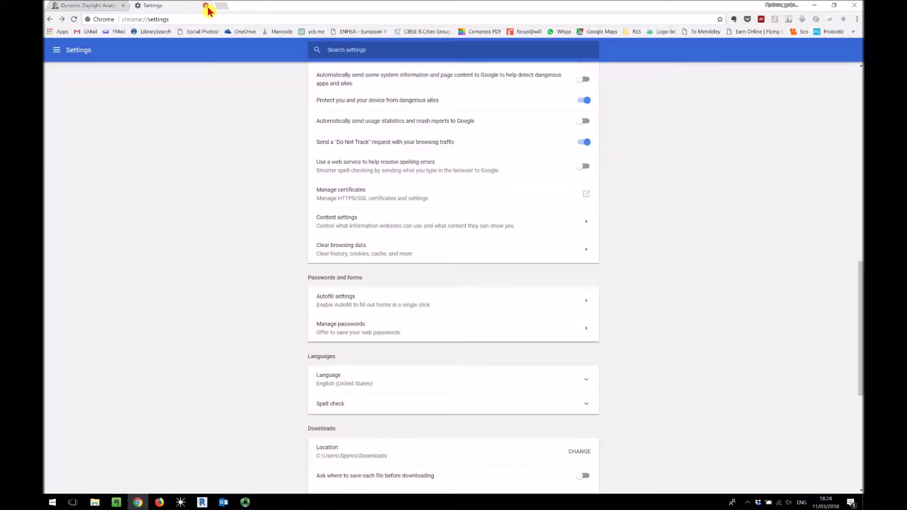
pyautogui.click(206, 5)
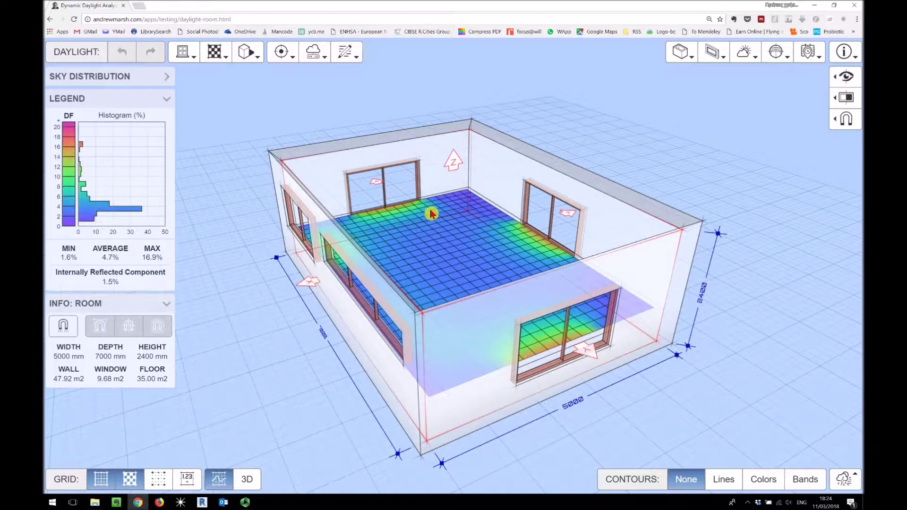
# Delete the 3500 mm wide window from the room's near long wall
pyautogui.moveTo(468, 245); pyautogui.dragTo(493, 251)
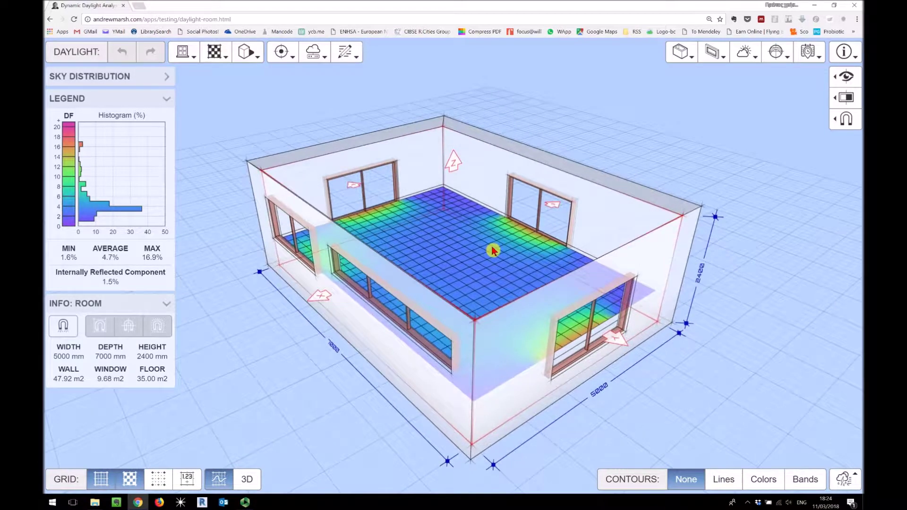
pyautogui.click(373, 302)
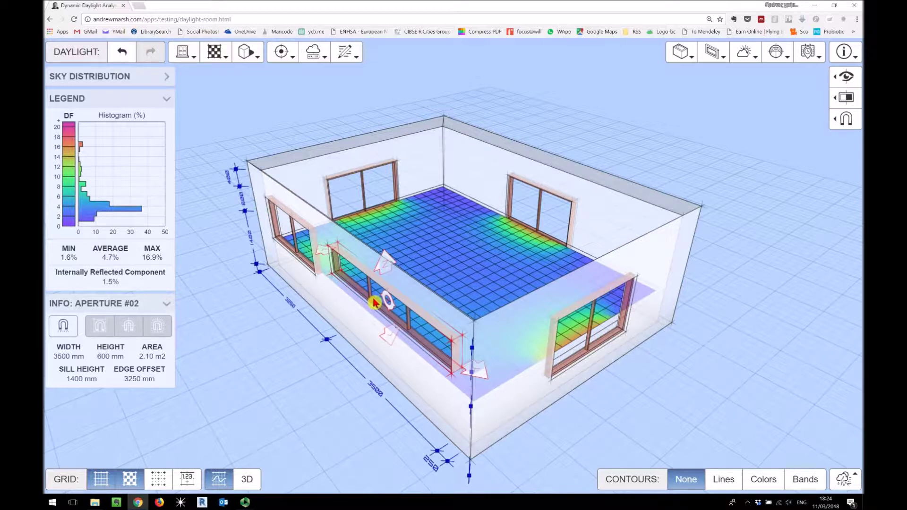
pyautogui.press('Delete')
# Save the current model settings to a file named asdads.json
pyautogui.click(348, 56)
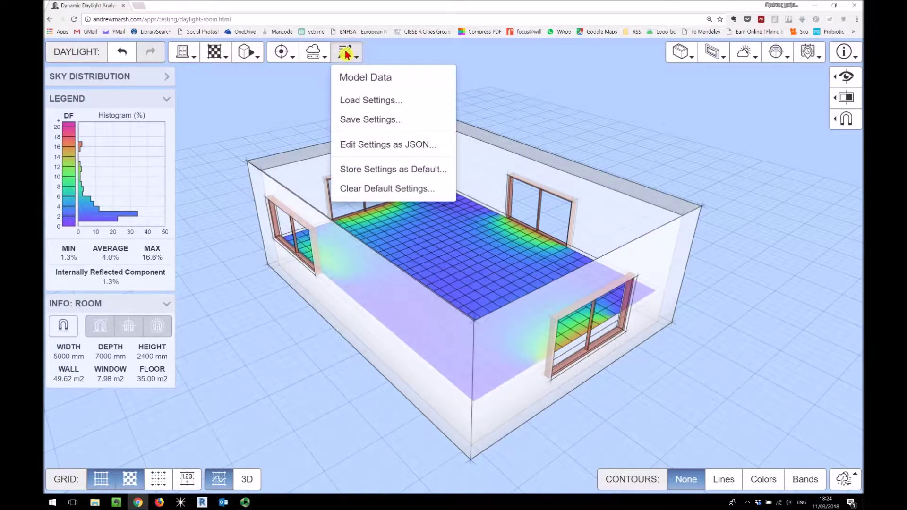
pyautogui.click(378, 121)
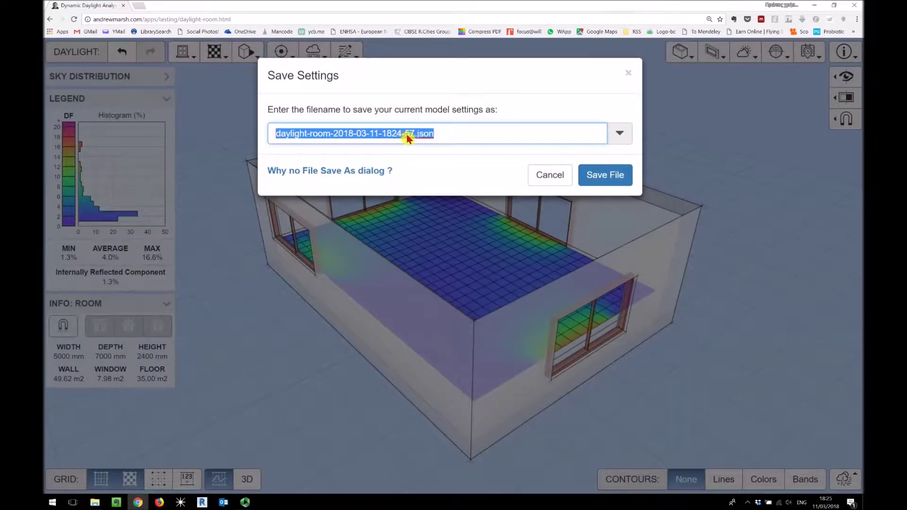
pyautogui.moveTo(415, 136); pyautogui.dragTo(255, 119)
pyautogui.write('asdads')
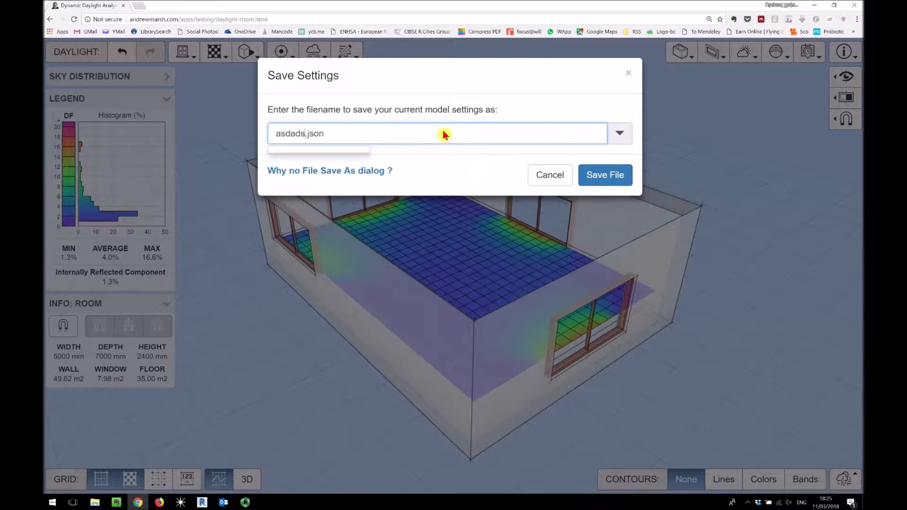
pyautogui.click(600, 175)
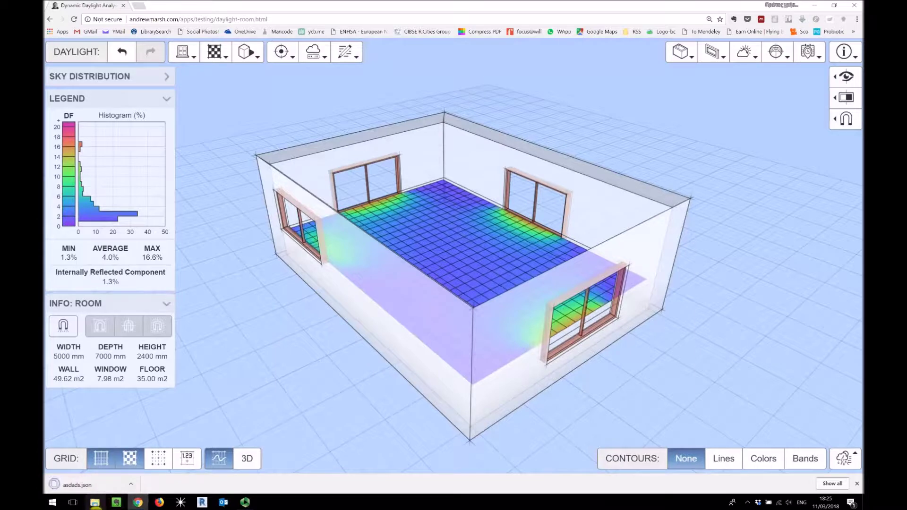
# Switch to File Explorer, show the Downloads folder containing asdads.json, and move its window aside from the model
pyautogui.click(95, 502)
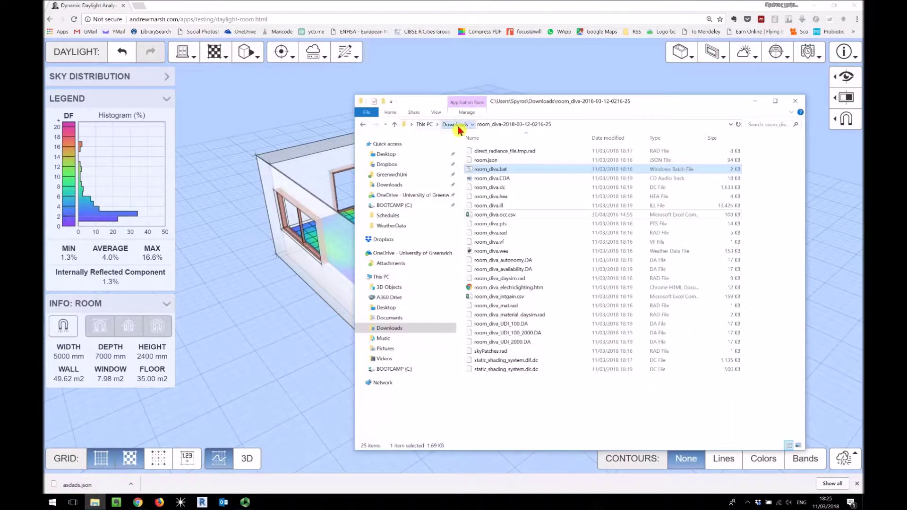
pyautogui.click(451, 125)
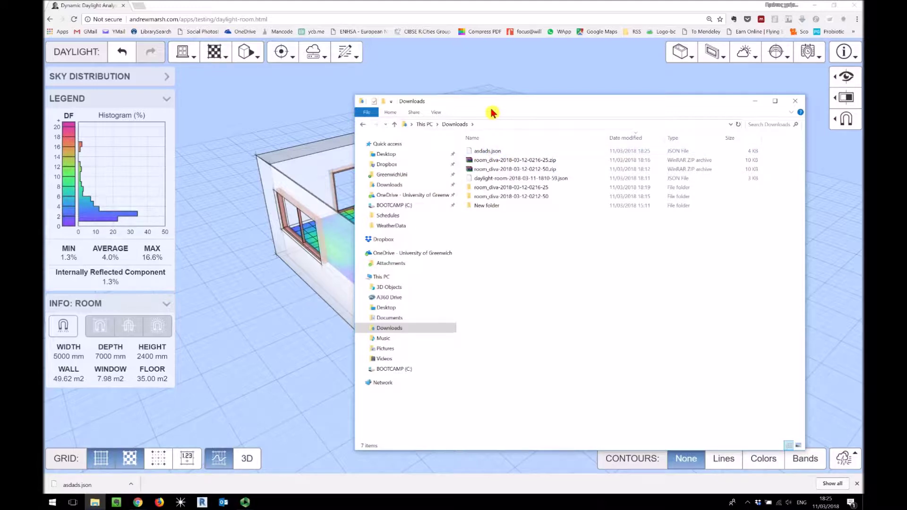
pyautogui.moveTo(588, 101); pyautogui.dragTo(689, 97)
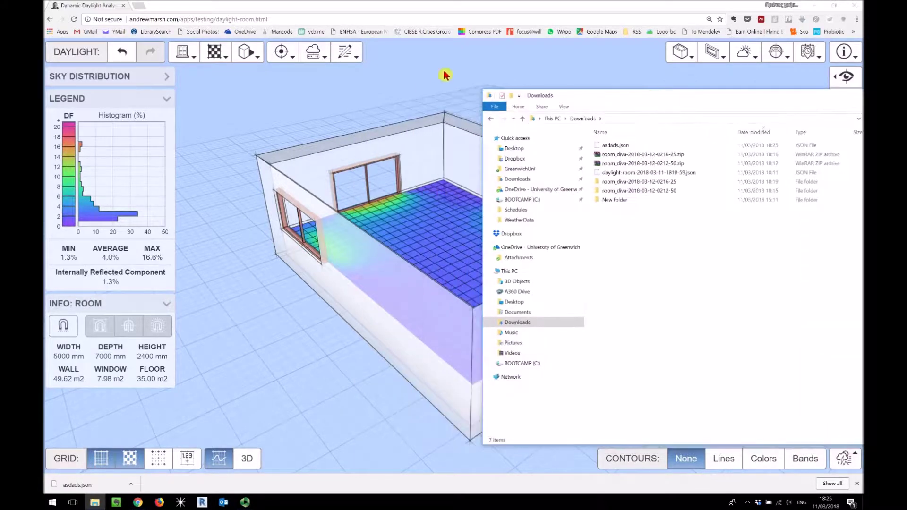
# Back in the browser, delete the windows in the far short wall and both long walls, keeping only the near short wall's window
pyautogui.click(324, 169)
pyautogui.click(367, 176)
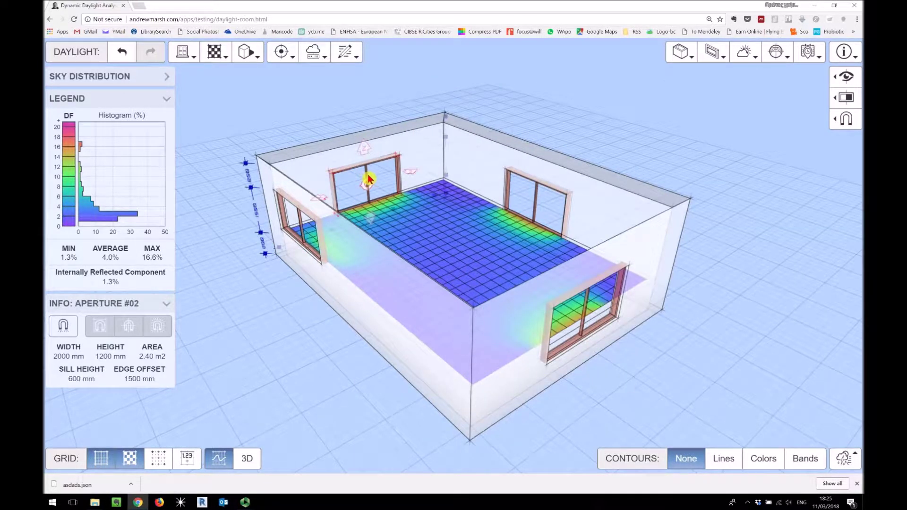
pyautogui.press('Delete')
pyautogui.click(300, 223)
pyautogui.press('Delete')
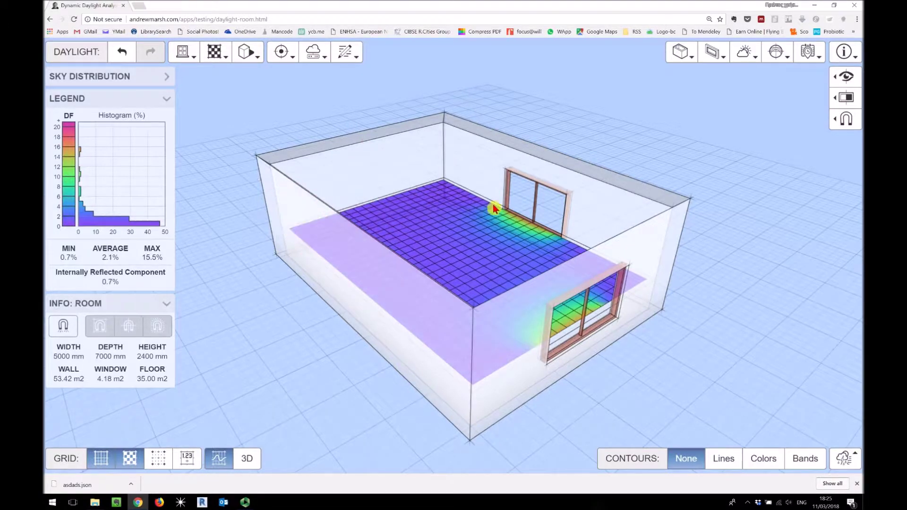
pyautogui.click(531, 205)
pyautogui.press('Delete')
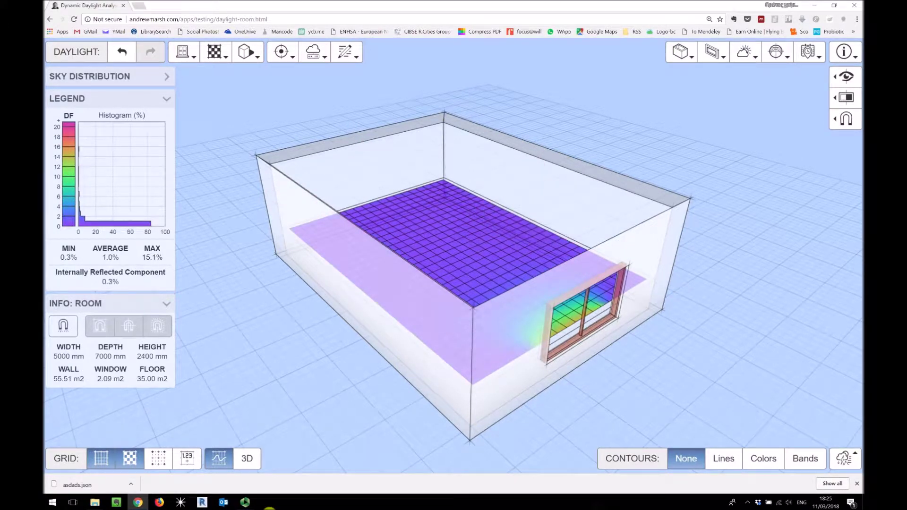
# Load the saved asdads.json settings from the Downloads folder in File Explorer into the daylight model
pyautogui.click(94, 502)
pyautogui.moveTo(648, 100); pyautogui.dragTo(702, 115)
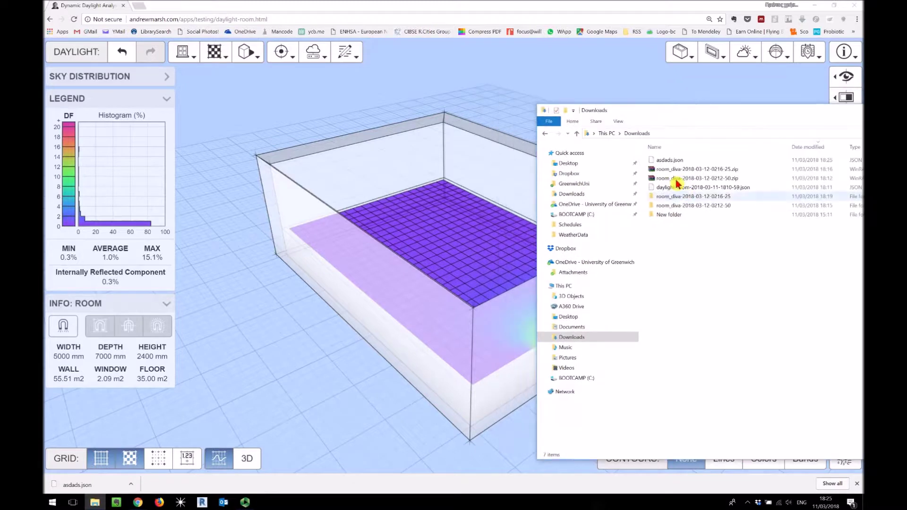
pyautogui.click(673, 161)
pyautogui.moveTo(673, 161); pyautogui.dragTo(303, 157)
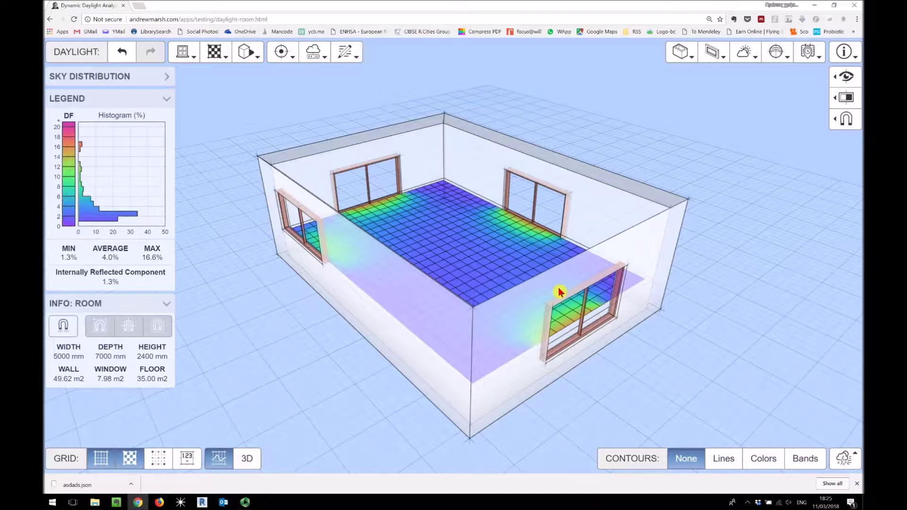
pyautogui.moveTo(427, 243); pyautogui.dragTo(553, 226)
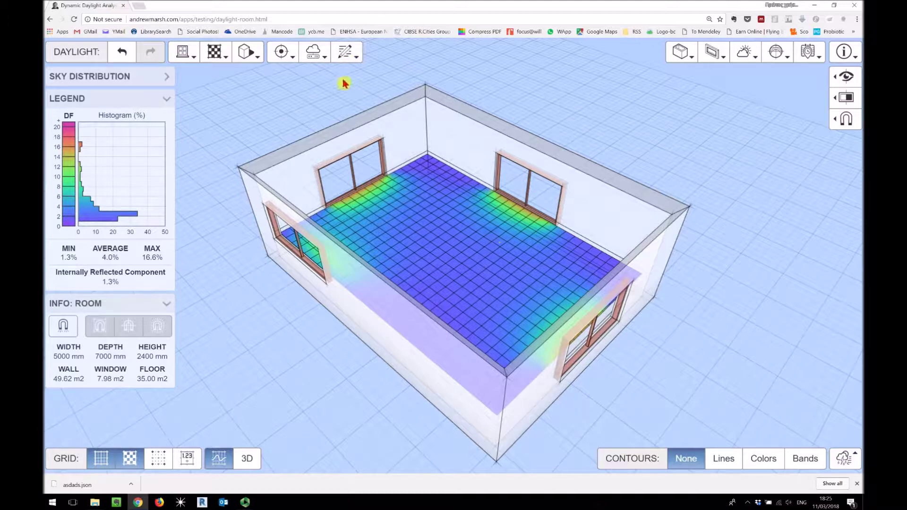
pyautogui.click(345, 53)
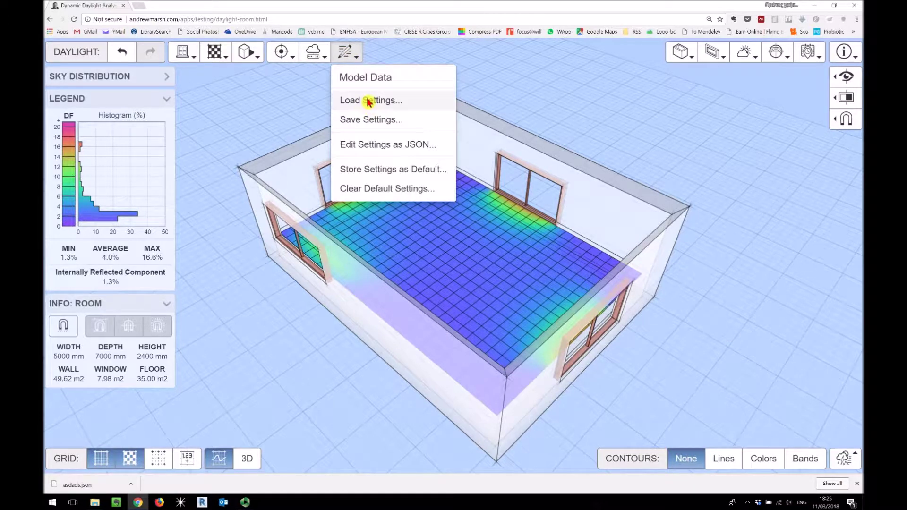
pyautogui.click(632, 171)
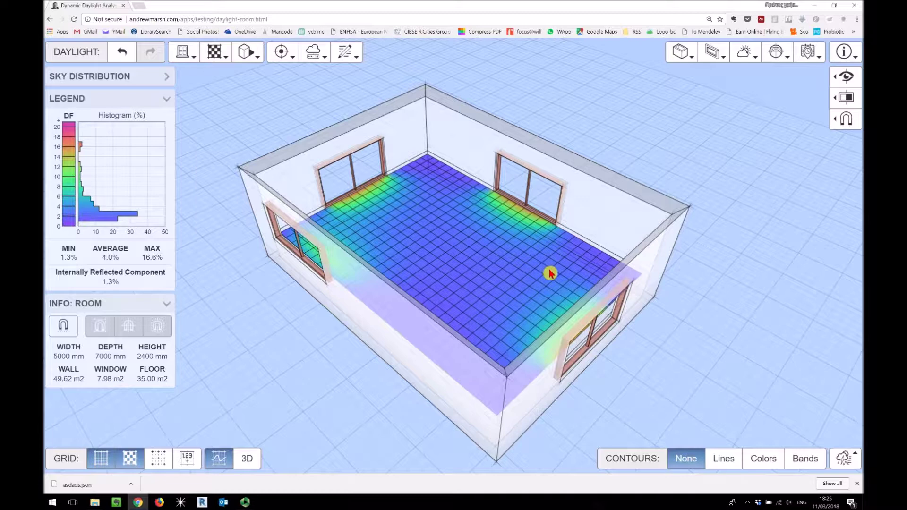
# Insert an external obstruction block outside the room
pyautogui.moveTo(571, 277); pyautogui.dragTo(557, 262)
pyautogui.scroll(-3, 554, 261)
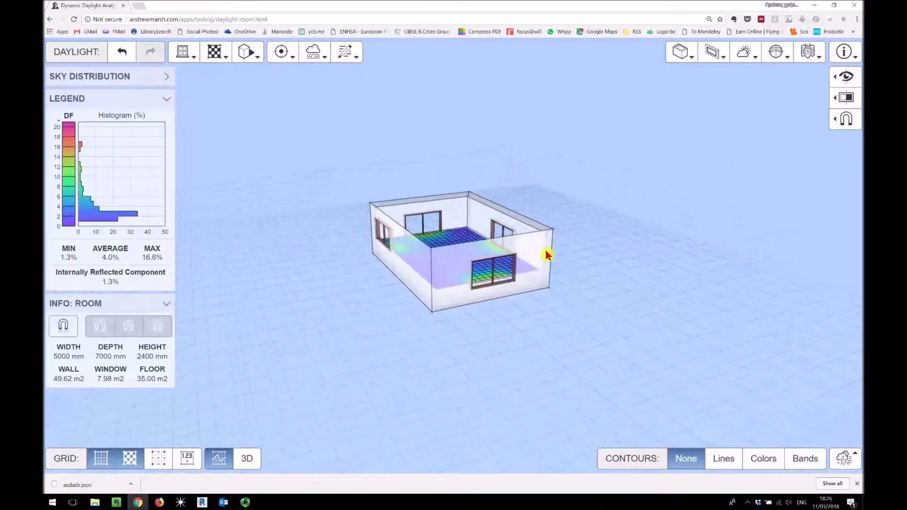
pyautogui.click(184, 56)
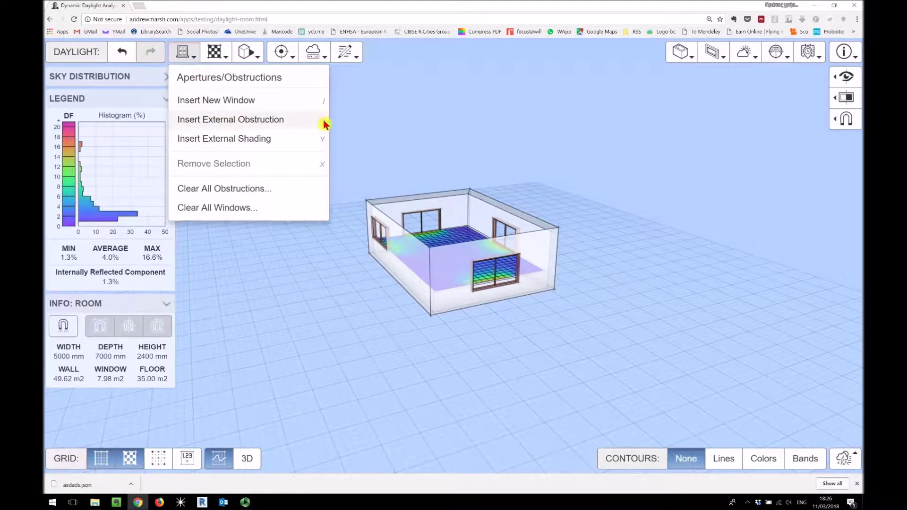
pyautogui.click(289, 119)
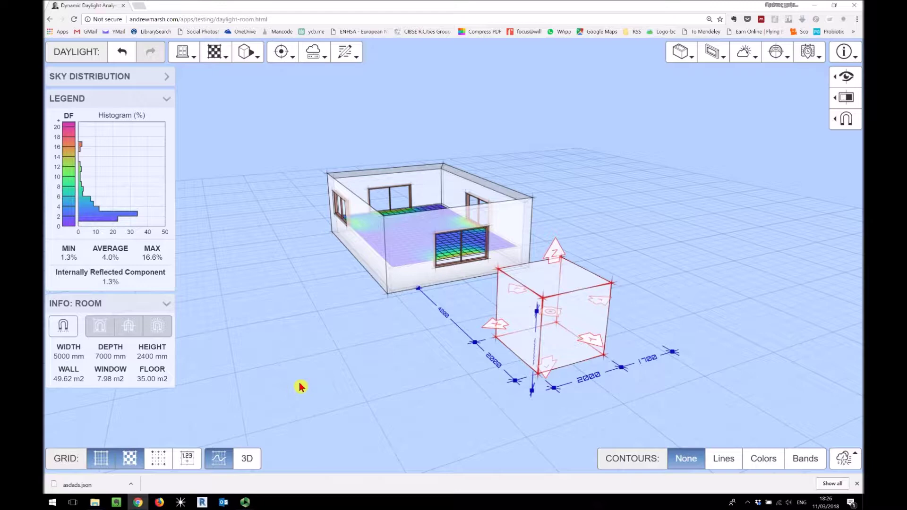
# Narrow the window in the near short wall to a width of 1650 mm
pyautogui.moveTo(425, 303); pyautogui.dragTo(453, 259)
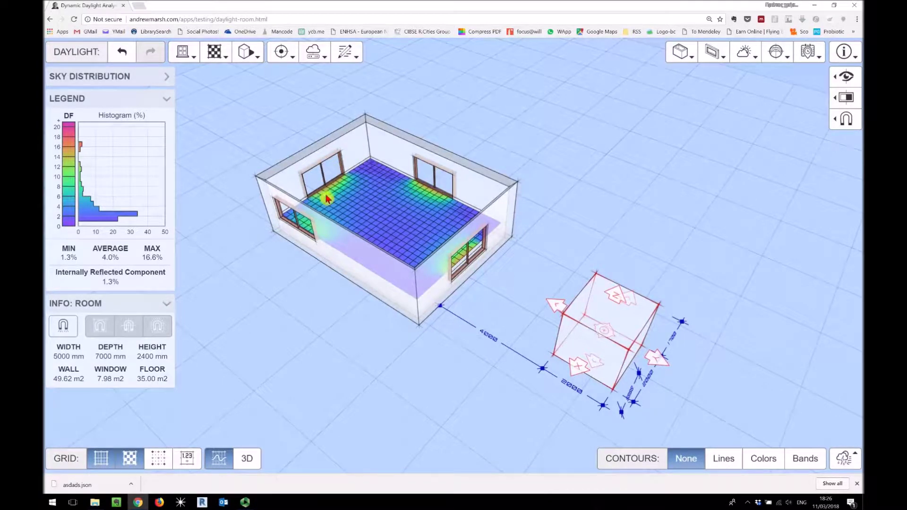
pyautogui.click(468, 255)
pyautogui.moveTo(495, 231); pyautogui.dragTo(438, 225)
# Select the external obstruction block and lower its top slightly to reduce its height
pyautogui.click(613, 320)
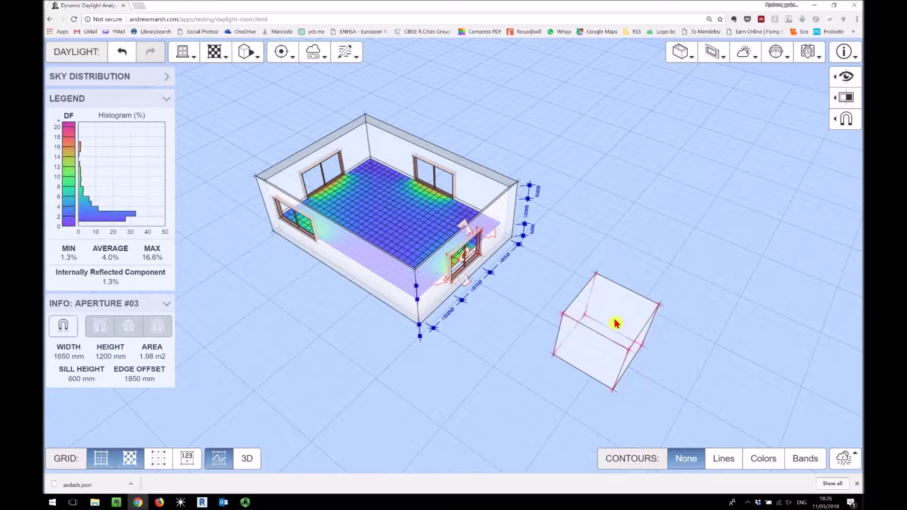
pyautogui.moveTo(613, 285)
pyautogui.mouseDown()
pyautogui.moveTo(603, 263)
pyautogui.moveTo(609, 312)
pyautogui.moveTo(615, 297)
pyautogui.mouseUp()
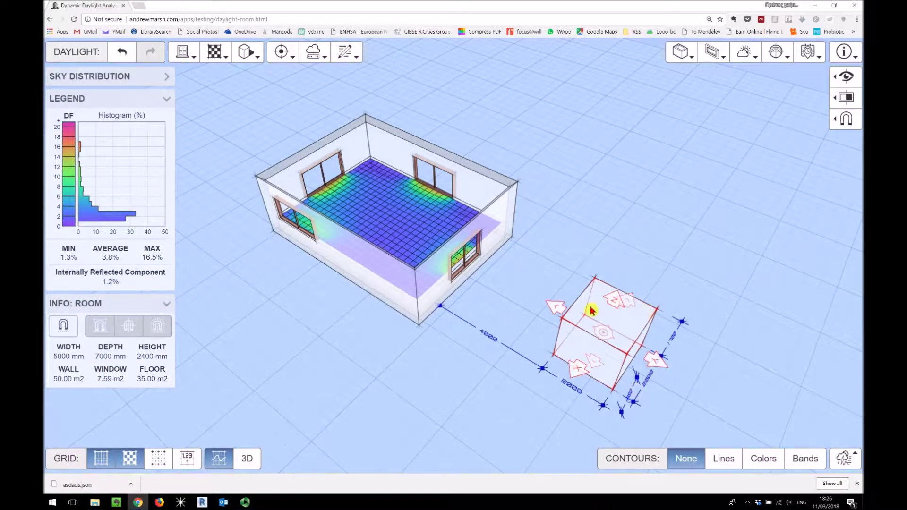
# Open the Remote Radiance Render Server dialog and expand its advanced settings to show the custom render parameters
pyautogui.click(313, 53)
pyautogui.click(355, 102)
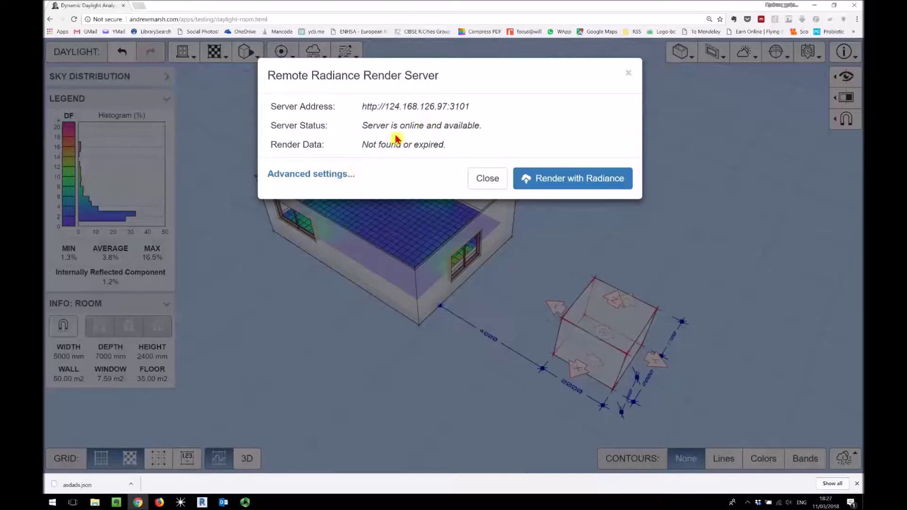
pyautogui.click(349, 176)
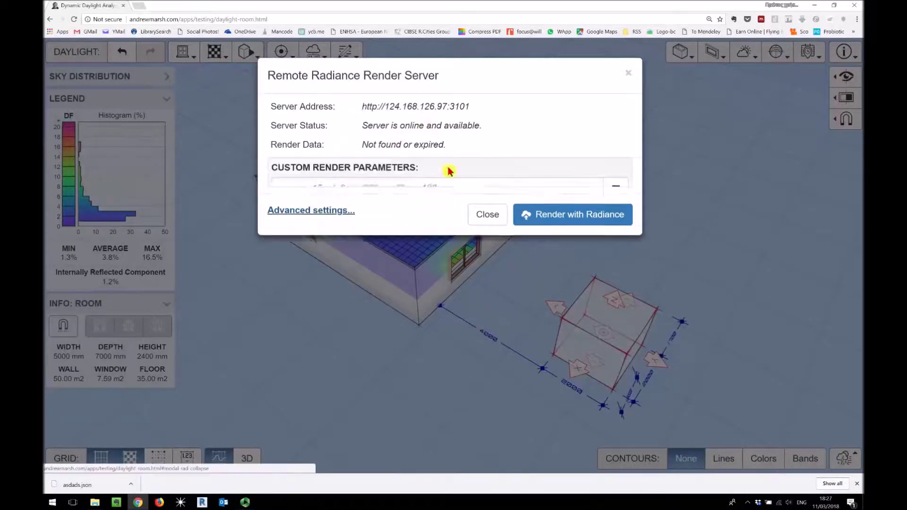
# Examine the weather file, occupancy schedule and daylight autonomy threshold options for generating DIVA/DAYSIM files, and close the dialog without generating
pyautogui.click(626, 73)
pyautogui.click(326, 58)
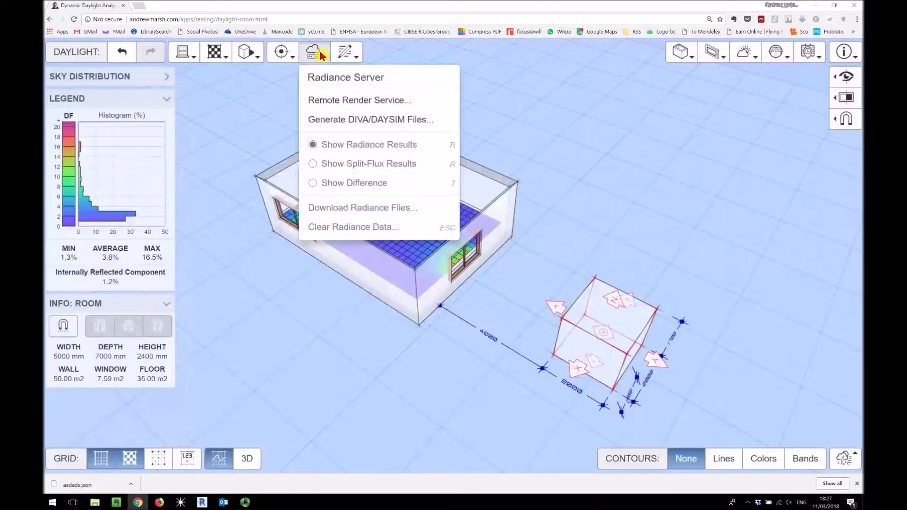
pyautogui.click(348, 121)
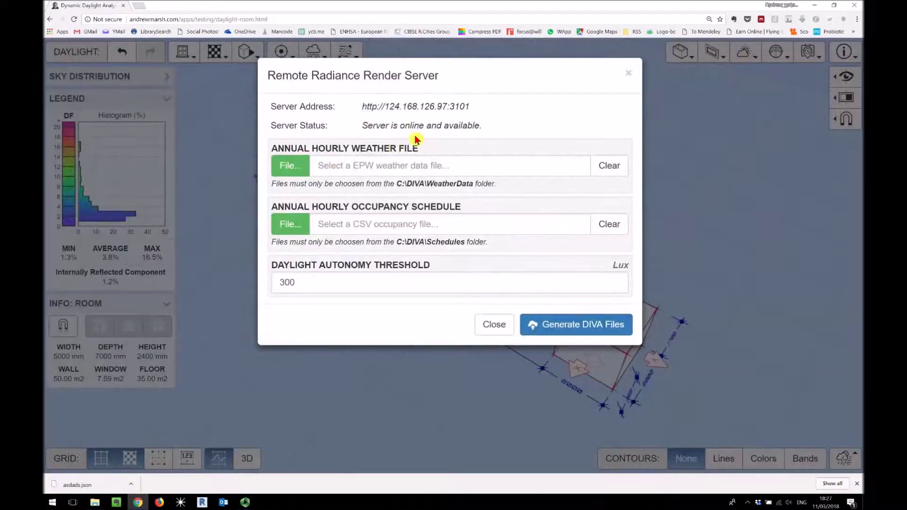
pyautogui.click(494, 325)
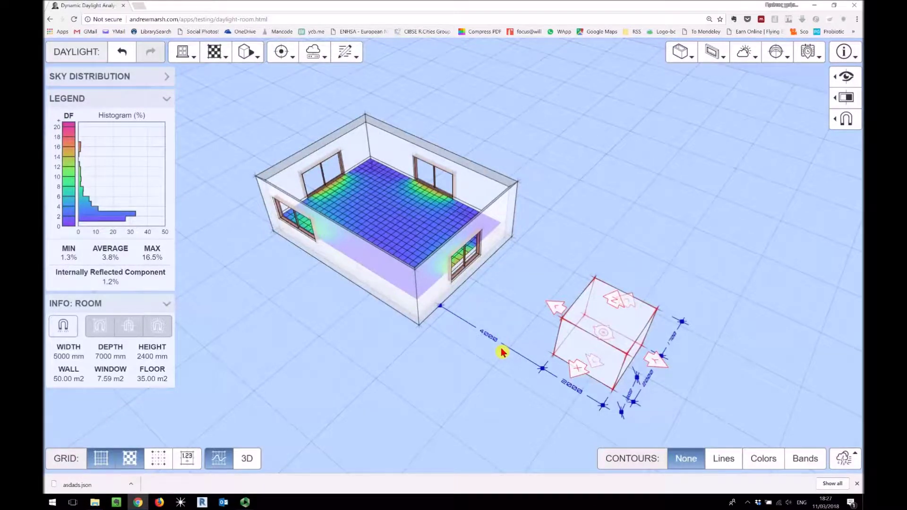
# Reshape the external obstruction block freehand to about 1800 mm by 1950 mm in plan, about 4200 mm from the room
pyautogui.moveTo(531, 405); pyautogui.dragTo(497, 398)
pyautogui.moveTo(562, 303)
pyautogui.mouseDown()
pyautogui.moveTo(539, 294)
pyautogui.moveTo(565, 308)
pyautogui.mouseUp()
pyautogui.moveTo(584, 359)
pyautogui.mouseDown()
pyautogui.moveTo(536, 423)
pyautogui.moveTo(602, 362)
pyautogui.mouseUp()
pyautogui.moveTo(623, 281)
pyautogui.mouseDown()
pyautogui.moveTo(632, 222)
pyautogui.moveTo(631, 263)
pyautogui.mouseUp()
# Set the 1950 mm side of the external obstruction block to 4000 mm
pyautogui.click(651, 374)
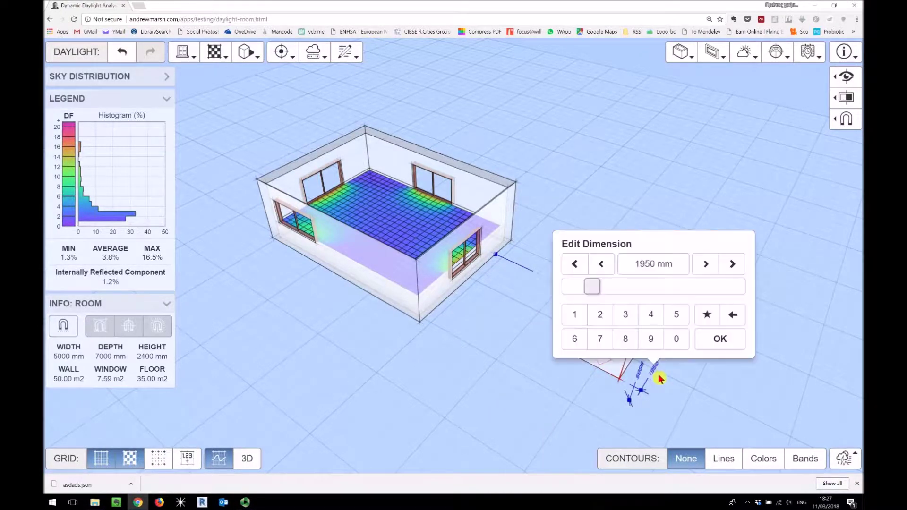
pyautogui.click(638, 262)
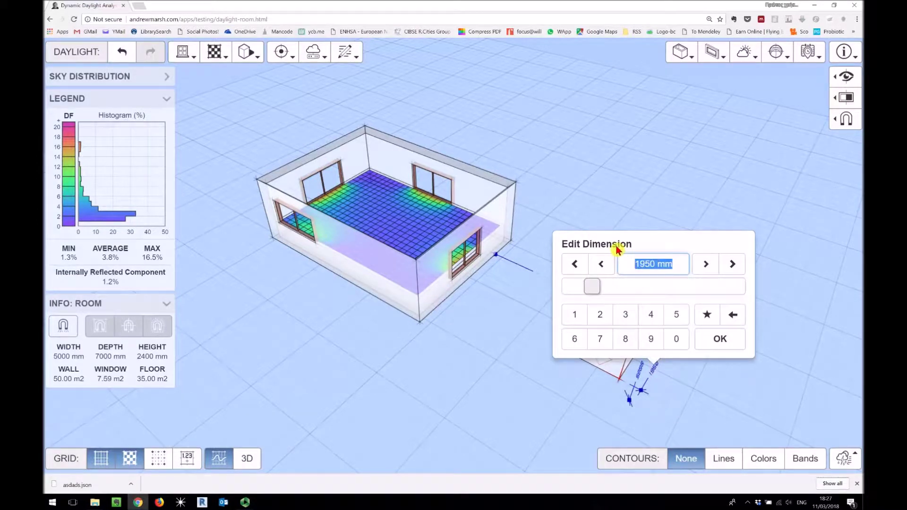
pyautogui.write('4000')
pyautogui.click(720, 338)
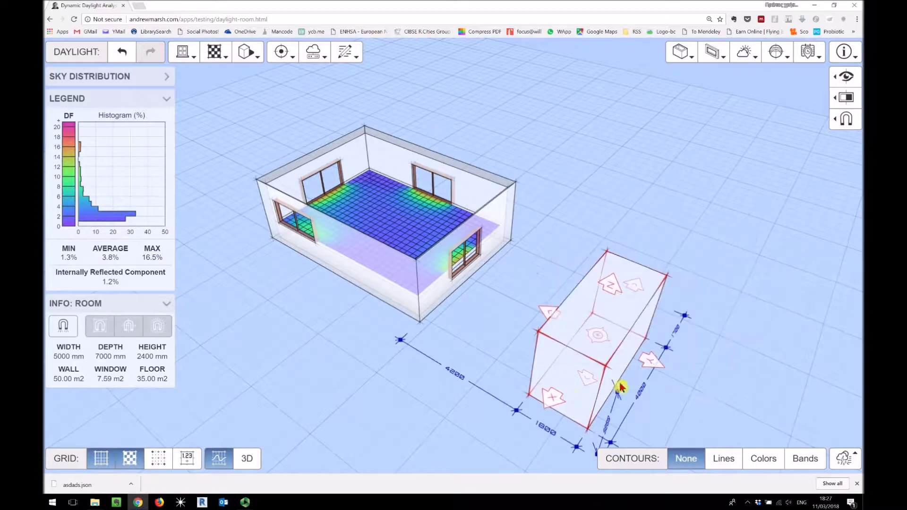
# Insert two more external obstruction blocks facing other walls of the room
pyautogui.moveTo(478, 380); pyautogui.dragTo(405, 282)
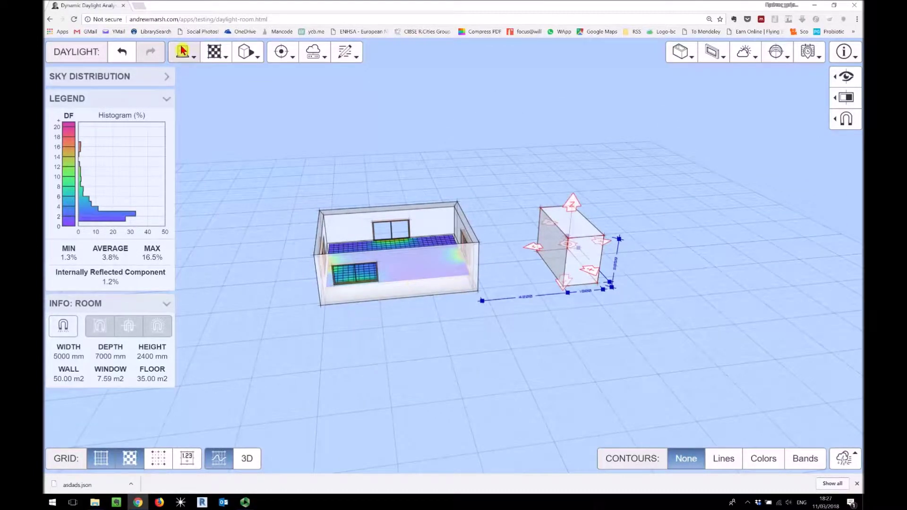
pyautogui.click(183, 51)
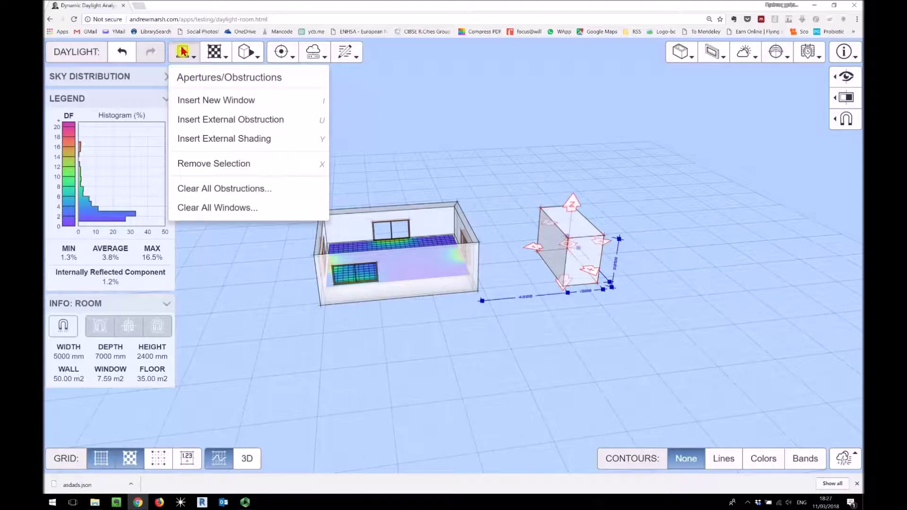
pyautogui.click(239, 120)
pyautogui.moveTo(384, 328); pyautogui.dragTo(528, 339)
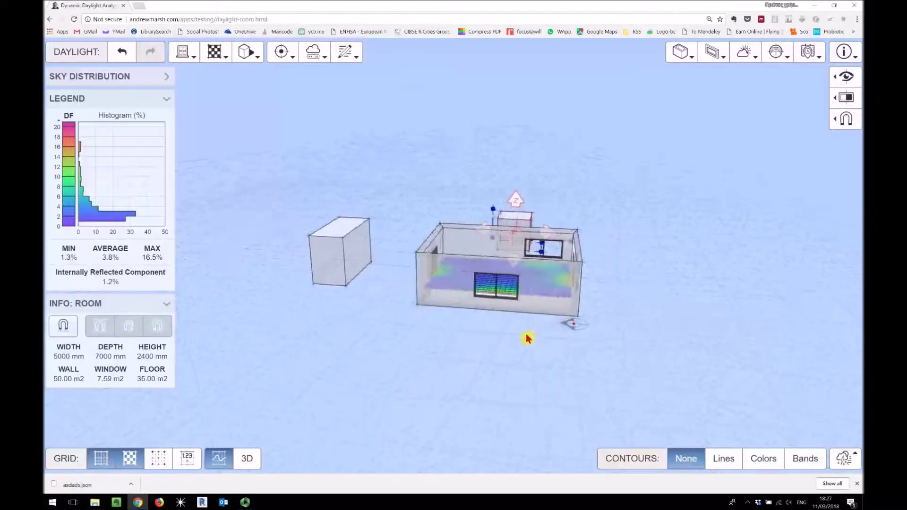
pyautogui.click(188, 53)
pyautogui.click(265, 120)
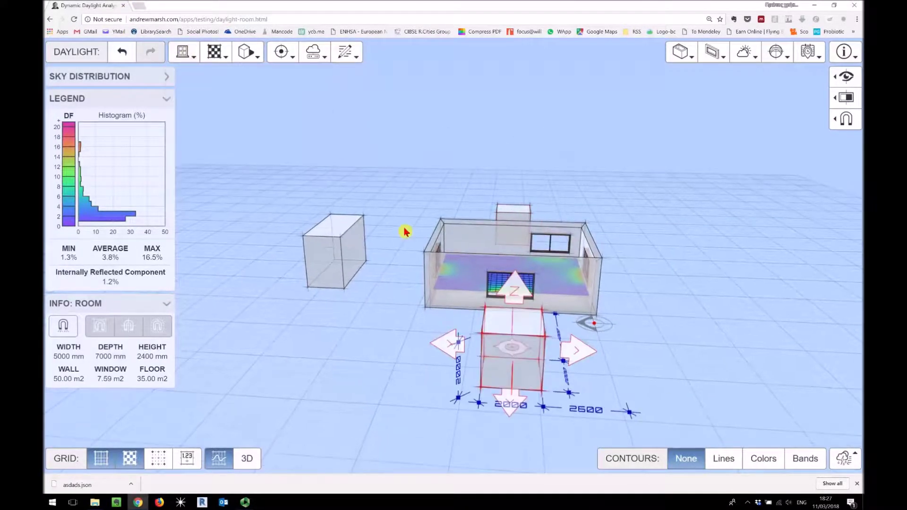
# Delete the two newly added cube obstructions, keeping only the 4000 mm long block
pyautogui.moveTo(658, 274); pyautogui.dragTo(451, 322)
pyautogui.click(554, 202)
pyautogui.click(480, 173)
pyautogui.moveTo(578, 222); pyautogui.dragTo(622, 280)
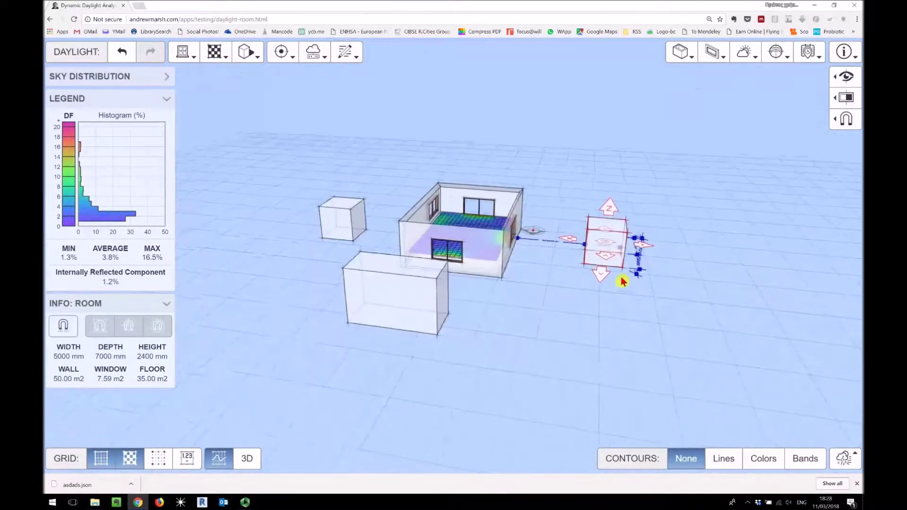
pyautogui.press('Delete')
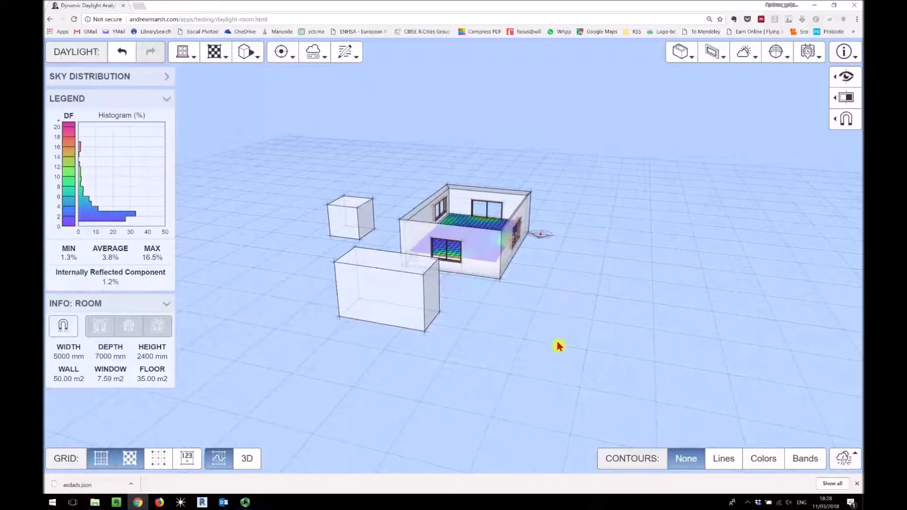
pyautogui.moveTo(557, 344); pyautogui.dragTo(277, 251)
pyautogui.click(279, 249)
pyautogui.press('Delete')
# Lengthen the remaining obstruction block and move its room-side face farther from the room to make it narrower
pyautogui.moveTo(403, 342); pyautogui.dragTo(463, 354)
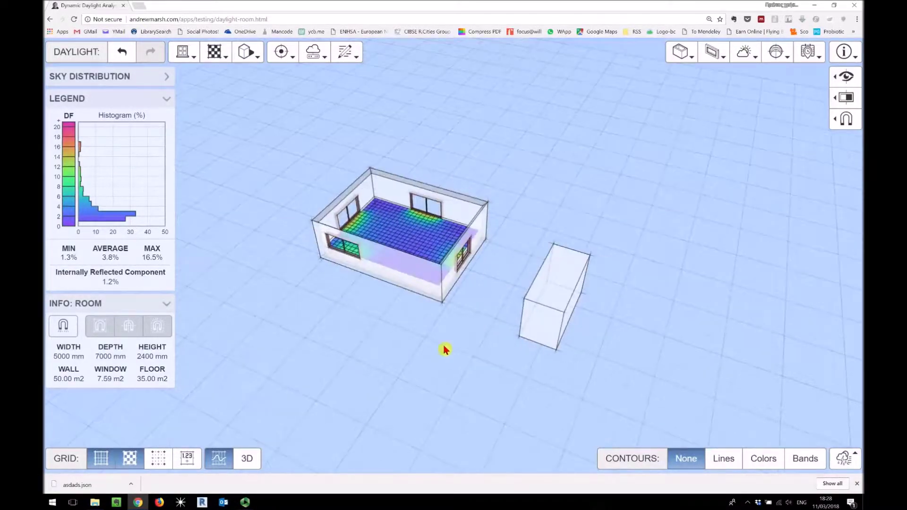
pyautogui.click(552, 288)
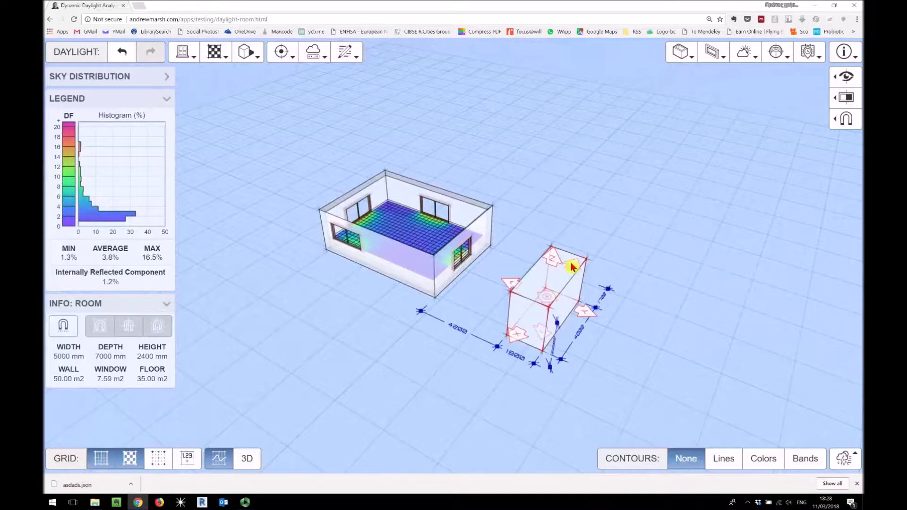
pyautogui.moveTo(573, 269); pyautogui.dragTo(580, 249)
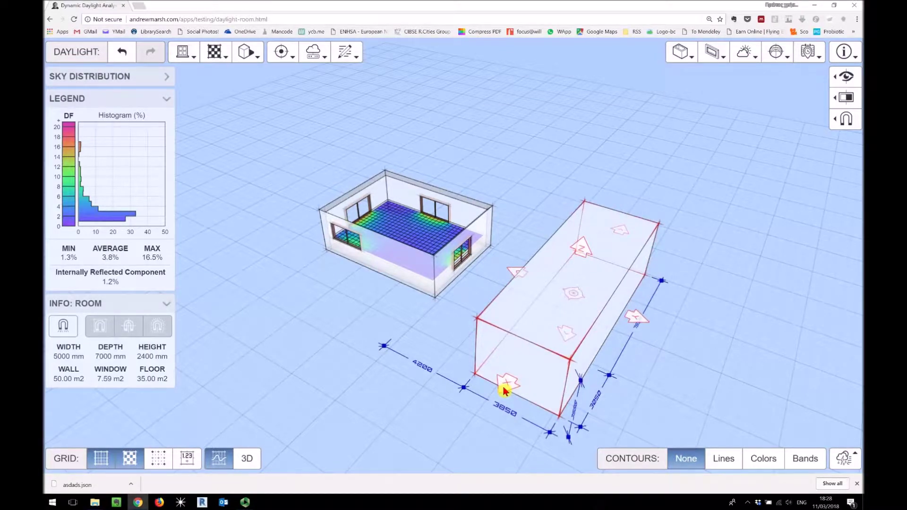
pyautogui.moveTo(504, 390); pyautogui.dragTo(525, 231)
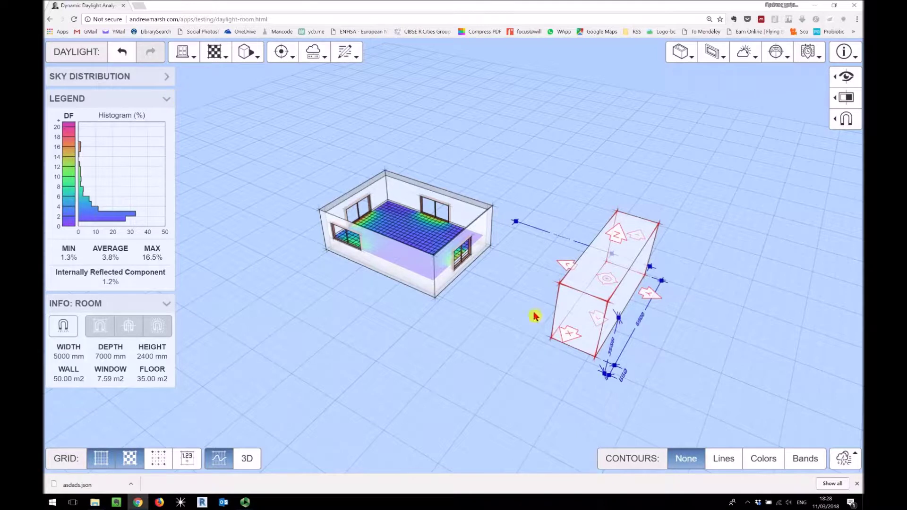
# Insert another external obstruction, move it next to the long block and raise its top to make a tall tower
pyautogui.click(184, 52)
pyautogui.click(216, 120)
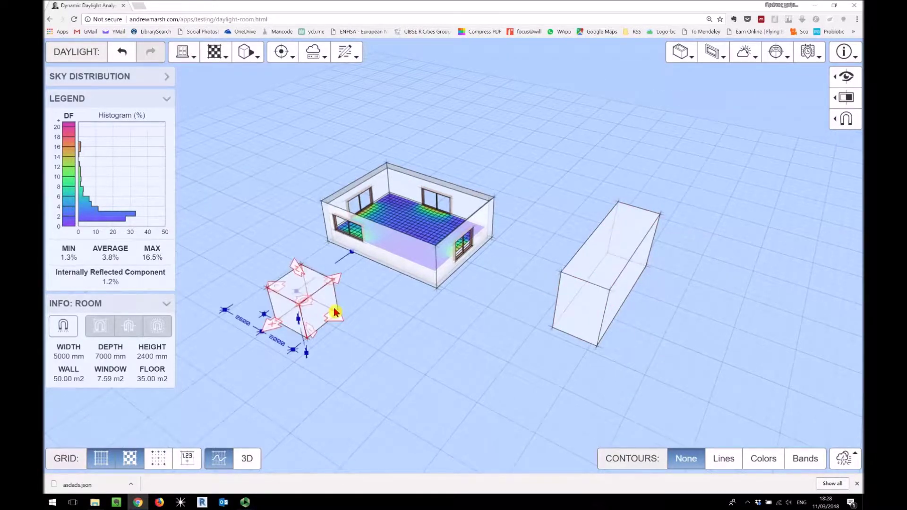
pyautogui.moveTo(333, 312); pyautogui.dragTo(570, 318)
pyautogui.moveTo(580, 280); pyautogui.dragTo(582, 144)
pyautogui.moveTo(571, 198); pyautogui.dragTo(598, 316)
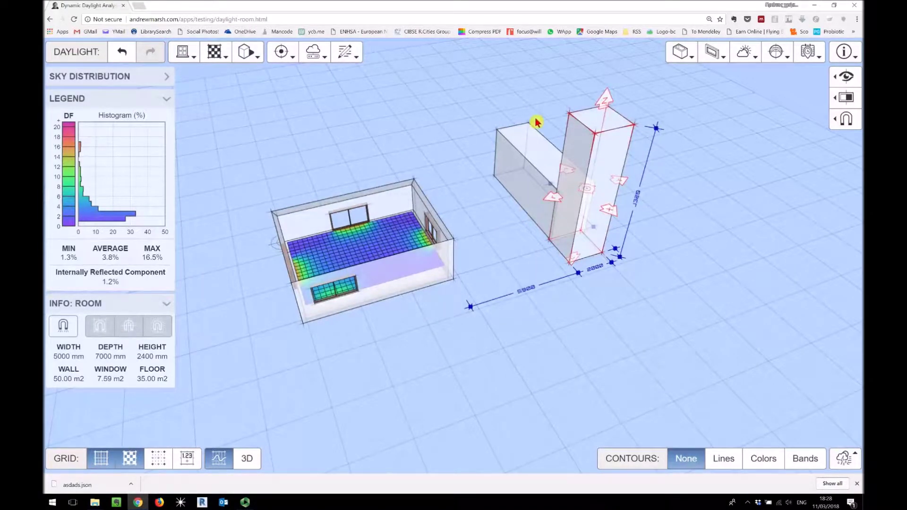
# Delete both external obstructions, the tall tower and the long block
pyautogui.click(528, 268)
pyautogui.click(586, 183)
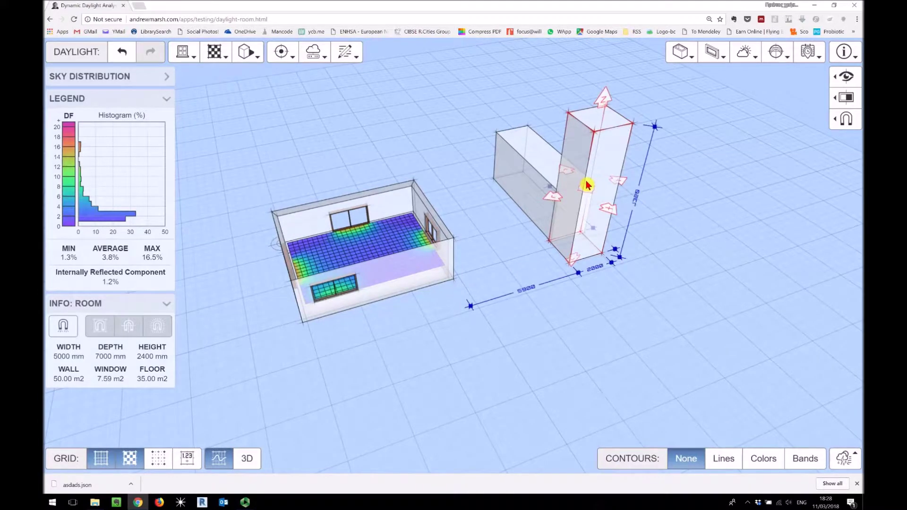
pyautogui.press('Delete')
pyautogui.press('Delete')
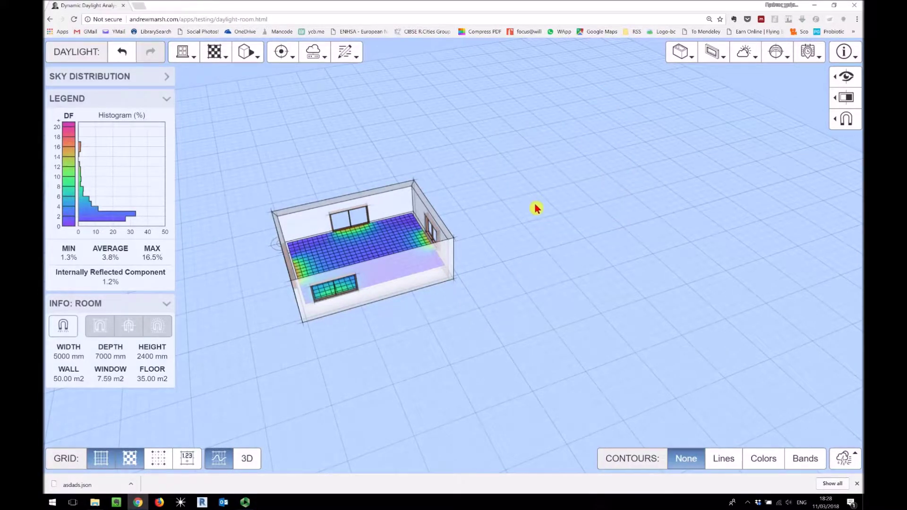
# Insert an external shading above the window in the near short wall
pyautogui.moveTo(537, 207); pyautogui.dragTo(373, 254)
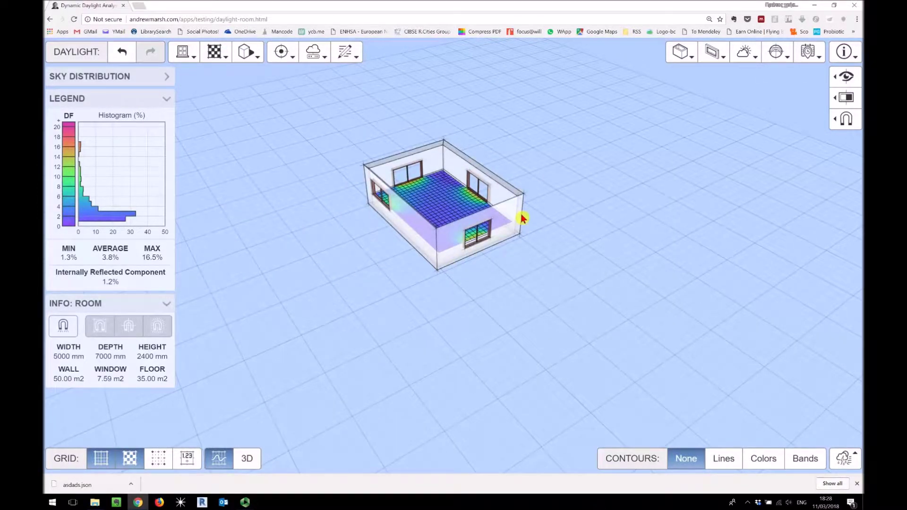
pyautogui.scroll(5, 391, 206)
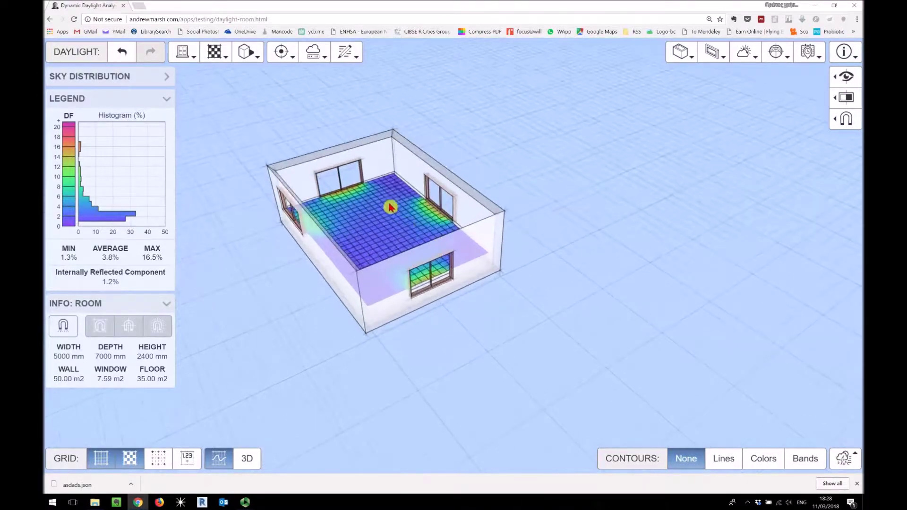
pyautogui.scroll(3, 390, 207)
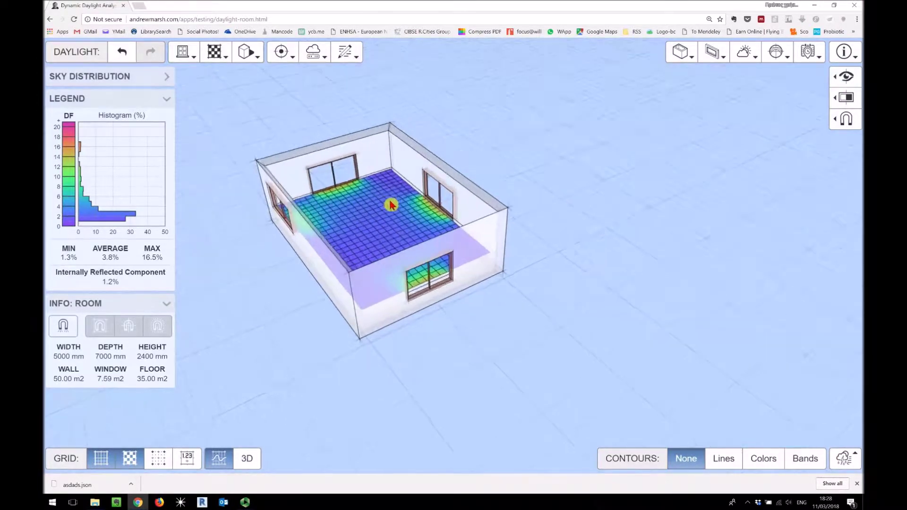
pyautogui.click(183, 52)
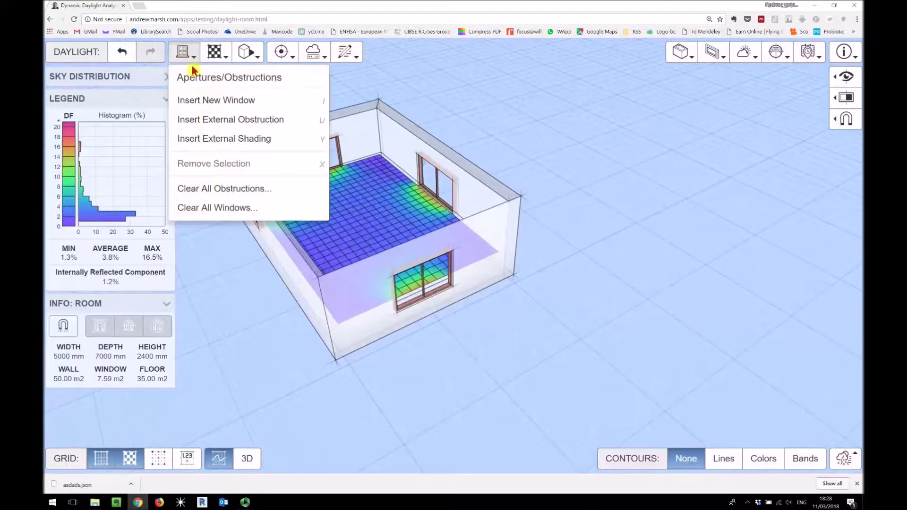
pyautogui.click(223, 139)
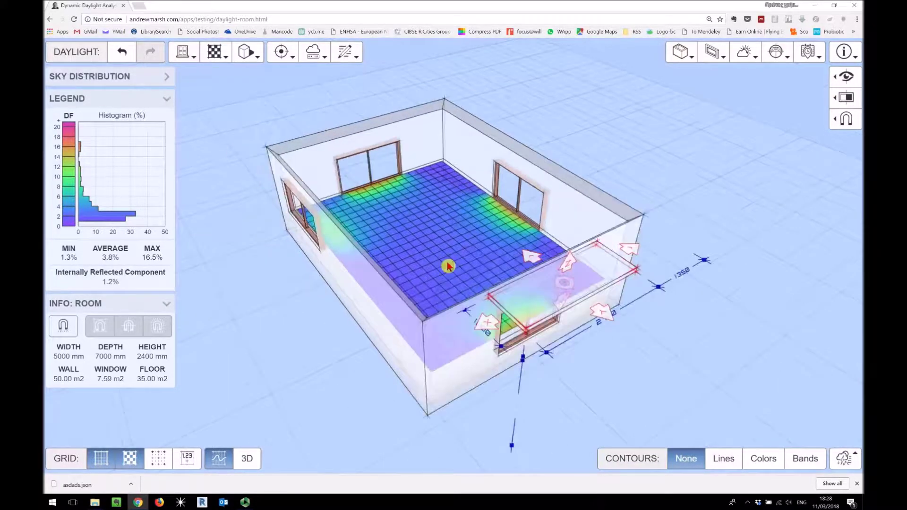
# Insert a second external shading above the window in the adjacent long wall
pyautogui.moveTo(528, 327); pyautogui.dragTo(401, 236)
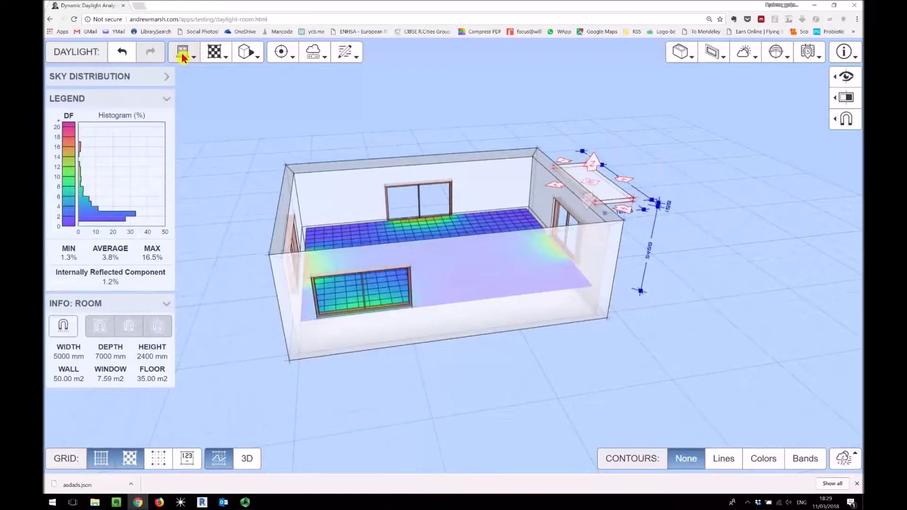
pyautogui.click(182, 56)
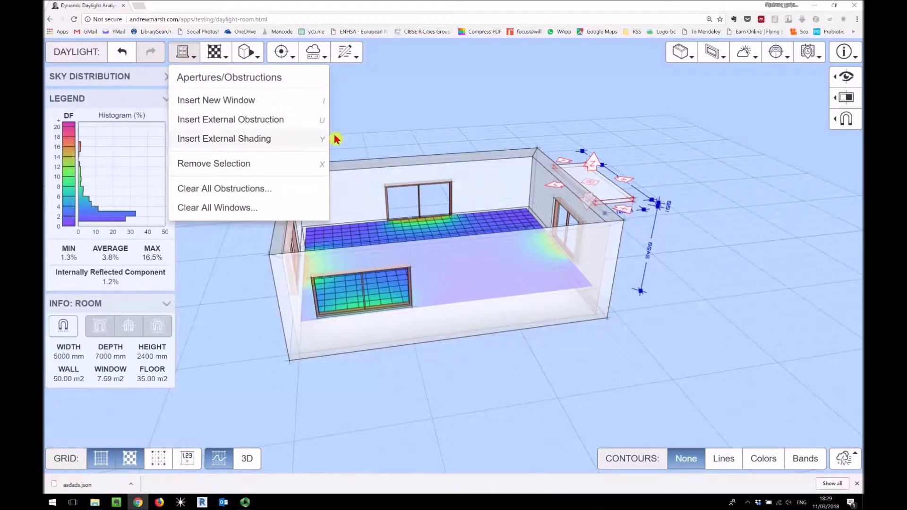
pyautogui.click(302, 140)
pyautogui.moveTo(478, 373)
pyautogui.mouseDown()
pyautogui.moveTo(462, 419)
pyautogui.moveTo(528, 332)
pyautogui.moveTo(365, 381)
pyautogui.moveTo(247, 363)
pyautogui.moveTo(529, 374)
pyautogui.moveTo(544, 265)
pyautogui.mouseUp()
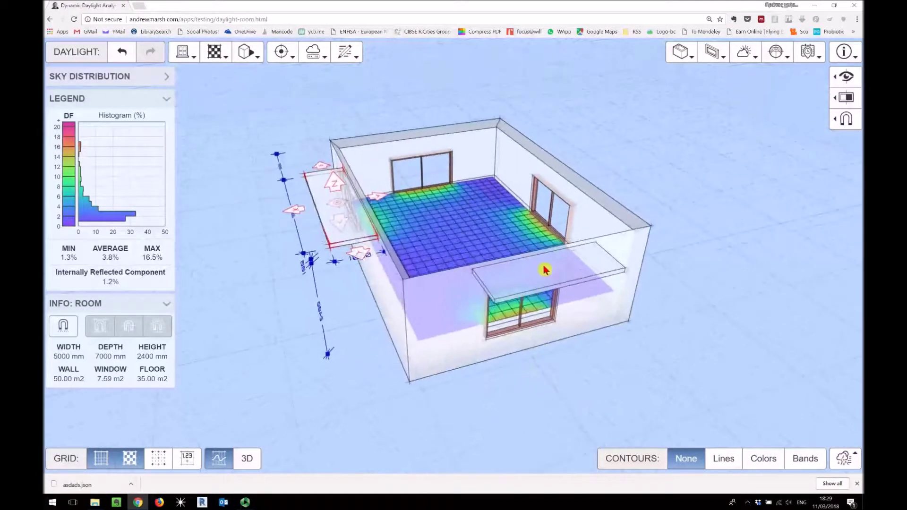
# Adjust the ends of the short wall's window shading, leaving one end about 1750 mm from the room corner
pyautogui.click(544, 269)
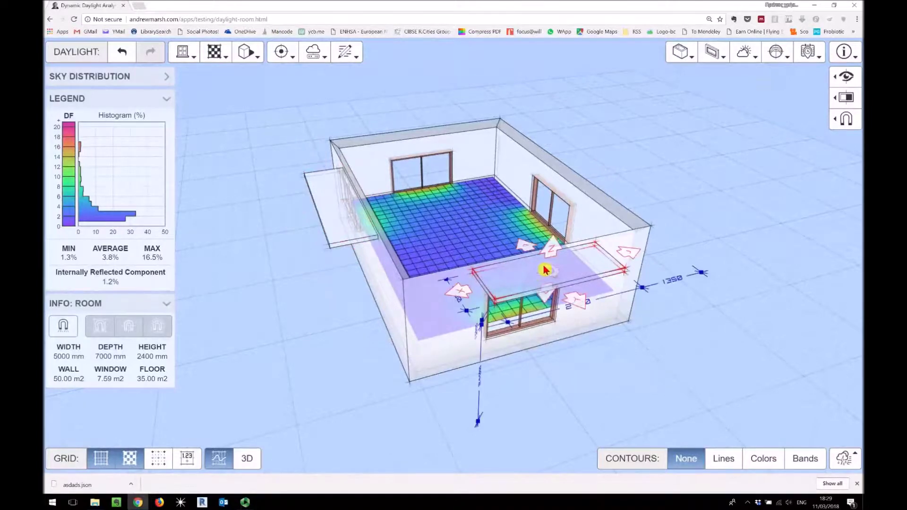
pyautogui.moveTo(459, 290)
pyautogui.mouseDown()
pyautogui.moveTo(384, 300)
pyautogui.moveTo(452, 290)
pyautogui.mouseUp()
pyautogui.moveTo(631, 255); pyautogui.dragTo(611, 255)
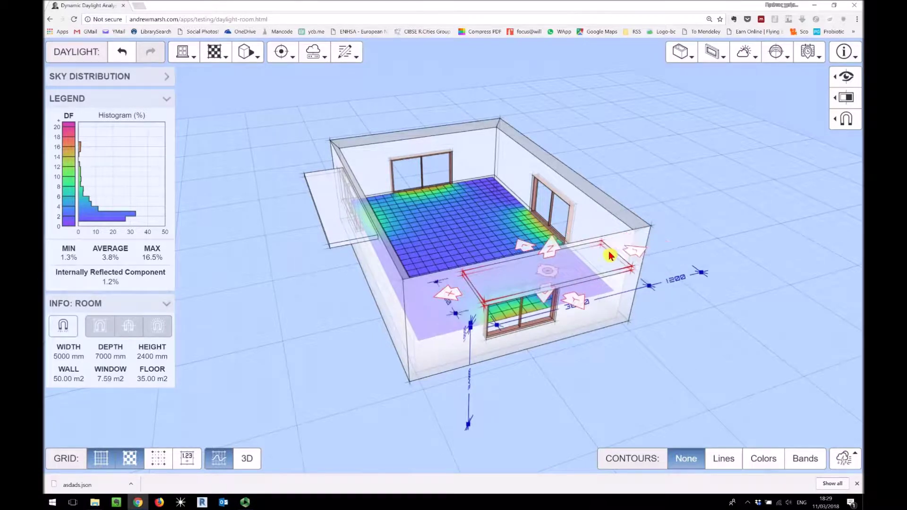
pyautogui.moveTo(448, 293); pyautogui.dragTo(452, 294)
# Try a projection depth of 1500 mm for the short wall's window shading and settle on 500 mm
pyautogui.click(448, 296)
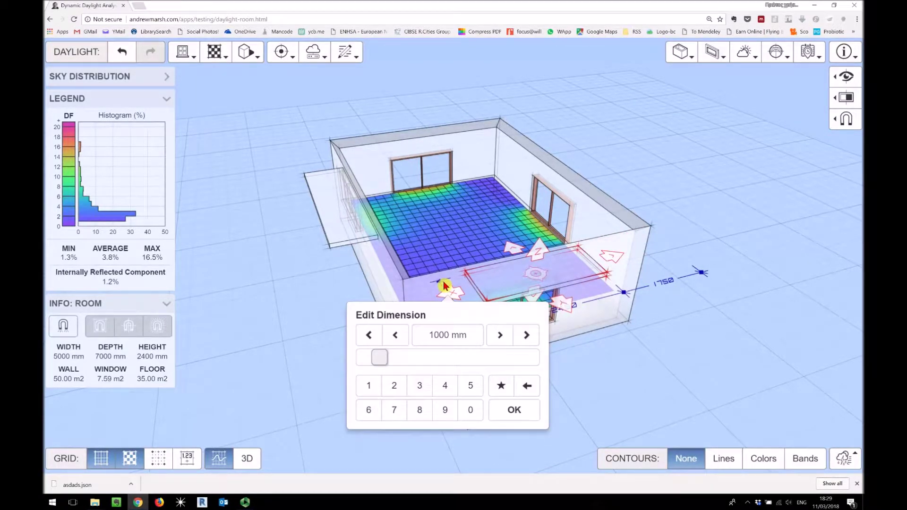
pyautogui.moveTo(475, 339); pyautogui.dragTo(416, 335)
pyautogui.write('1500')
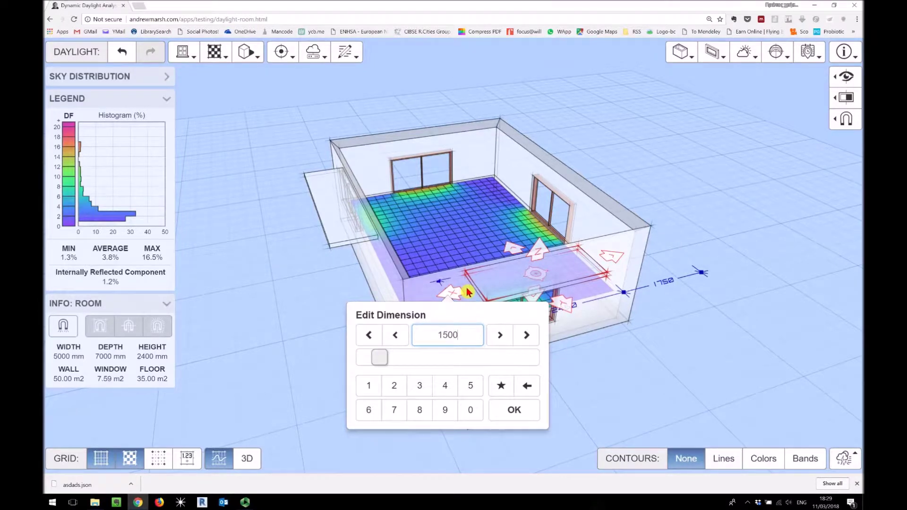
pyautogui.press('Return')
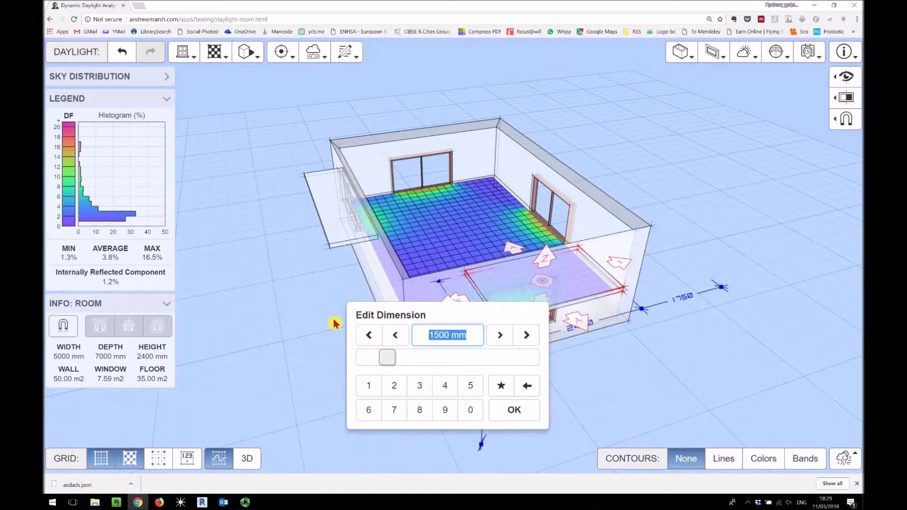
pyautogui.write('500')
pyautogui.press('Return')
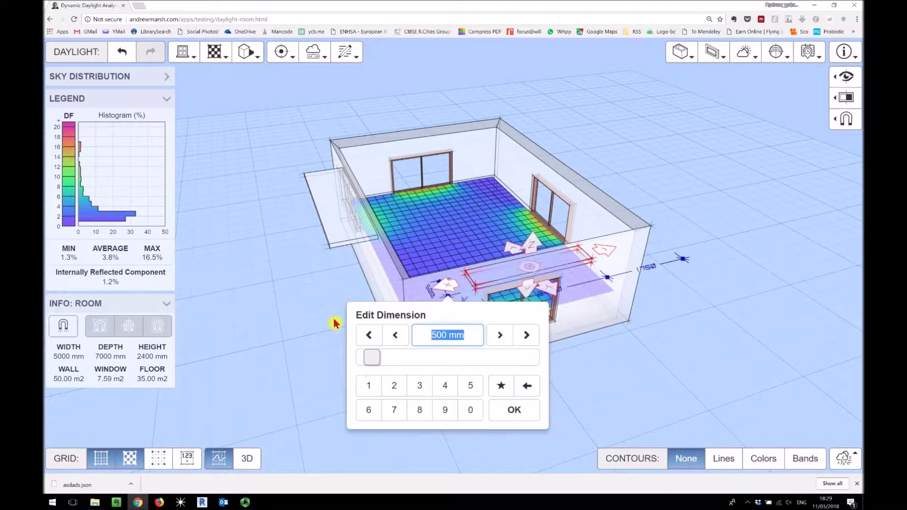
pyautogui.click(514, 411)
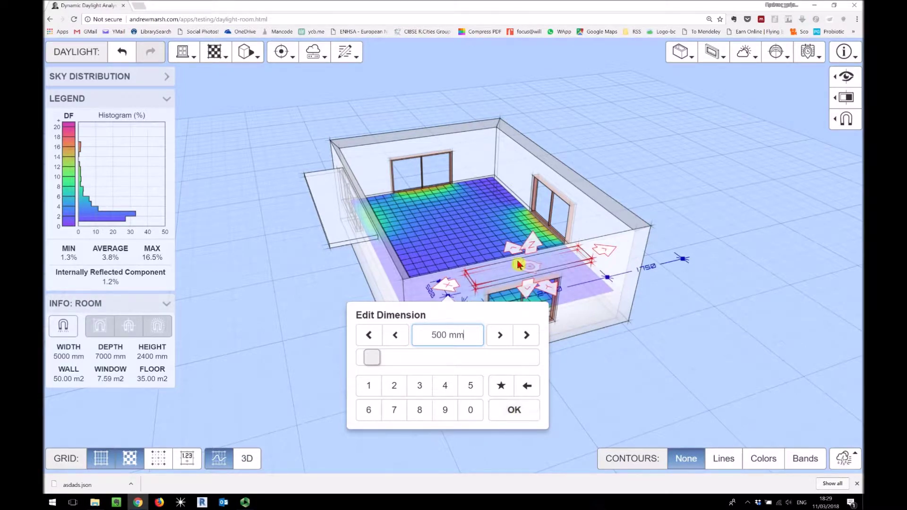
# Extend the short wall's window shading outward and place one end about 1550 mm from the room corner
pyautogui.click(706, 405)
pyautogui.moveTo(548, 287); pyautogui.dragTo(562, 303)
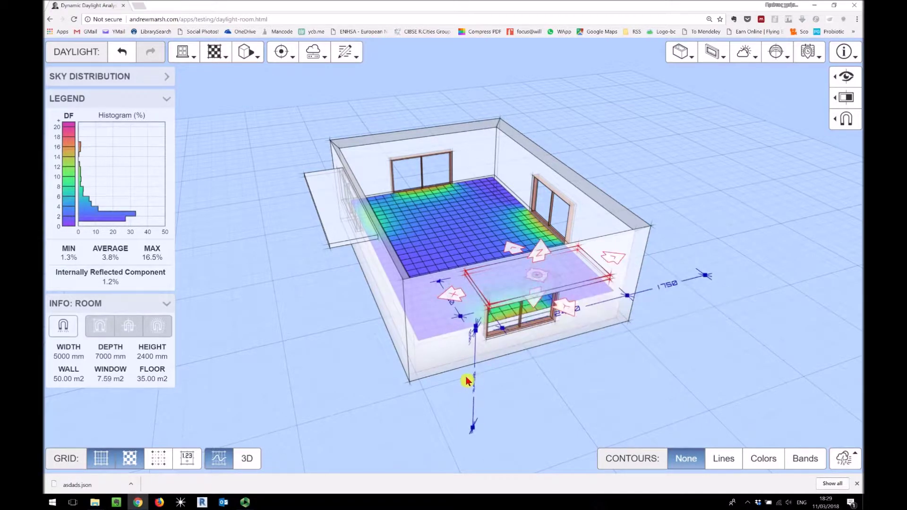
pyautogui.moveTo(468, 376)
pyautogui.mouseDown()
pyautogui.moveTo(535, 379)
pyautogui.moveTo(565, 361)
pyautogui.moveTo(529, 345)
pyautogui.moveTo(517, 284)
pyautogui.moveTo(623, 285)
pyautogui.moveTo(576, 278)
pyautogui.moveTo(535, 255)
pyautogui.mouseUp()
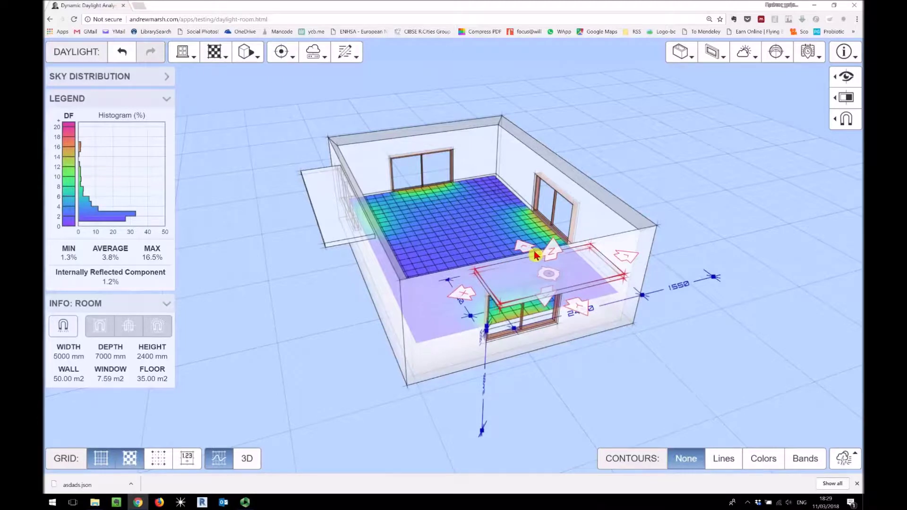
pyautogui.moveTo(559, 326); pyautogui.dragTo(543, 247)
pyautogui.moveTo(541, 211)
pyautogui.mouseDown()
pyautogui.moveTo(537, 310)
pyautogui.moveTo(536, 236)
pyautogui.moveTo(565, 285)
pyautogui.moveTo(555, 257)
pyautogui.moveTo(567, 237)
pyautogui.moveTo(525, 232)
pyautogui.mouseUp()
# Review the remote Radiance render settings and the DIVA/DAYSIM file generation settings, closing each dialog without running it
pyautogui.moveTo(526, 233)
pyautogui.mouseDown(button='right')
pyautogui.moveTo(583, 371)
pyautogui.moveTo(568, 370)
pyautogui.moveTo(603, 347)
pyautogui.moveTo(610, 374)
pyautogui.moveTo(648, 324)
pyautogui.moveTo(684, 368)
pyautogui.moveTo(627, 298)
pyautogui.moveTo(626, 279)
pyautogui.mouseUp(button='right')
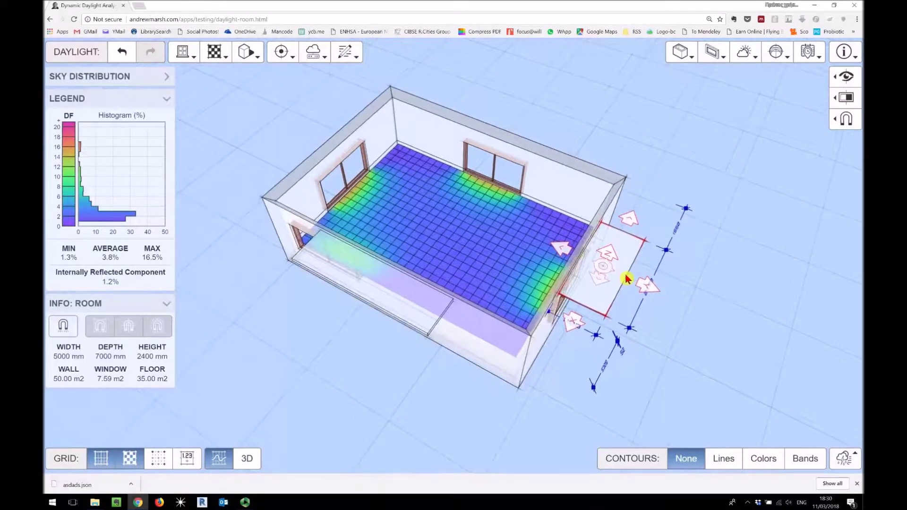
pyautogui.moveTo(528, 186); pyautogui.dragTo(531, 213, button='right')
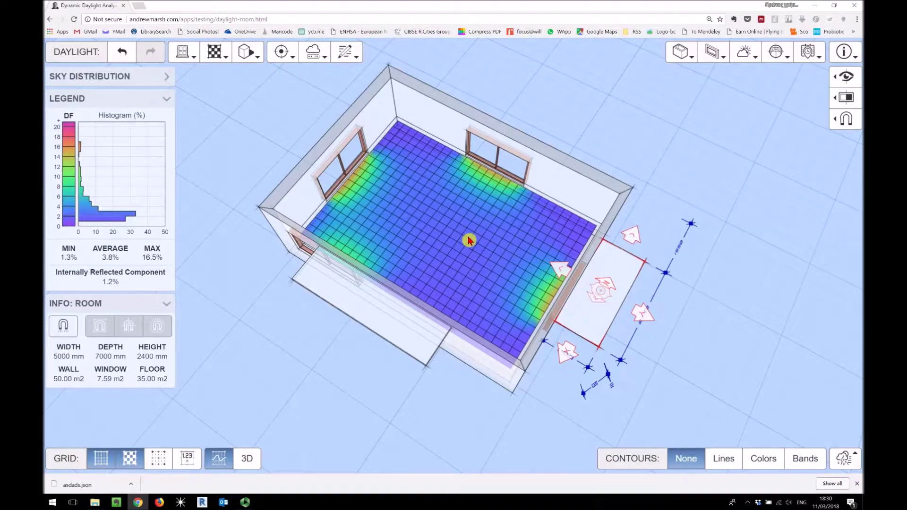
pyautogui.moveTo(477, 249); pyautogui.dragTo(464, 231, button='right')
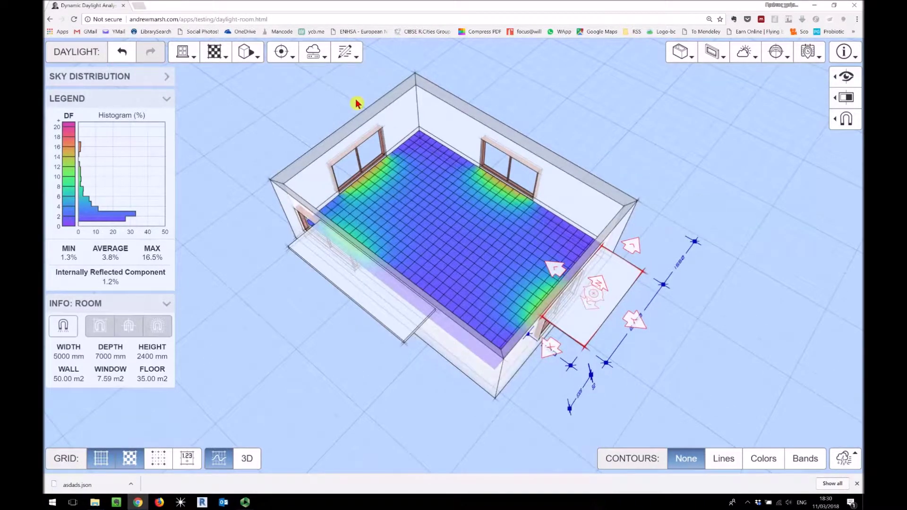
pyautogui.moveTo(563, 325); pyautogui.dragTo(570, 306, button='right')
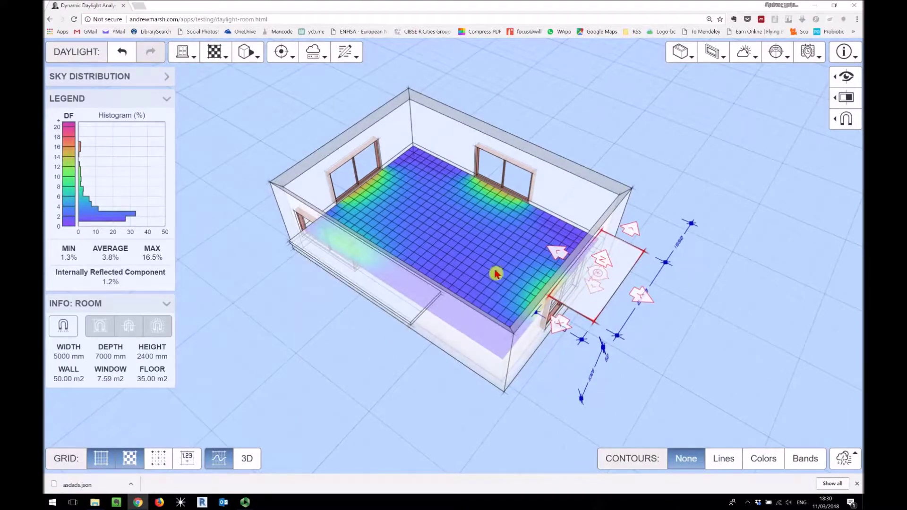
pyautogui.click(314, 52)
pyautogui.click(360, 104)
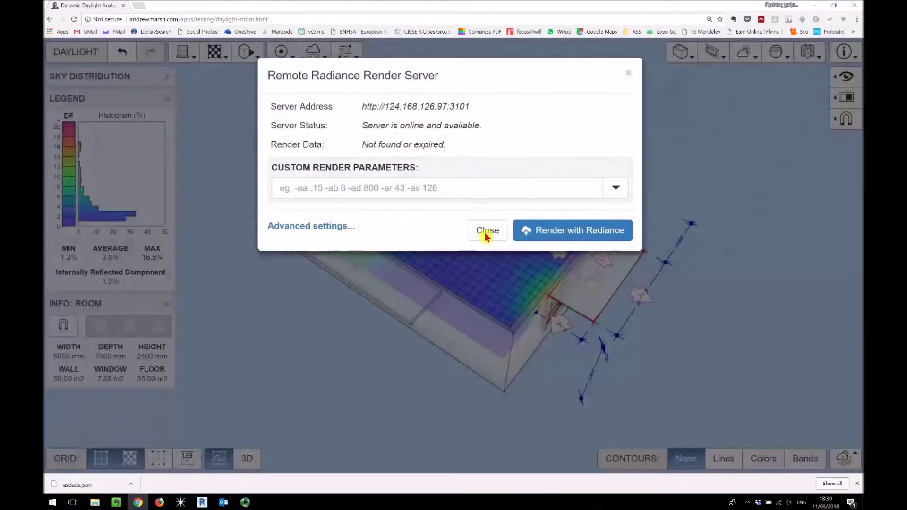
pyautogui.click(484, 231)
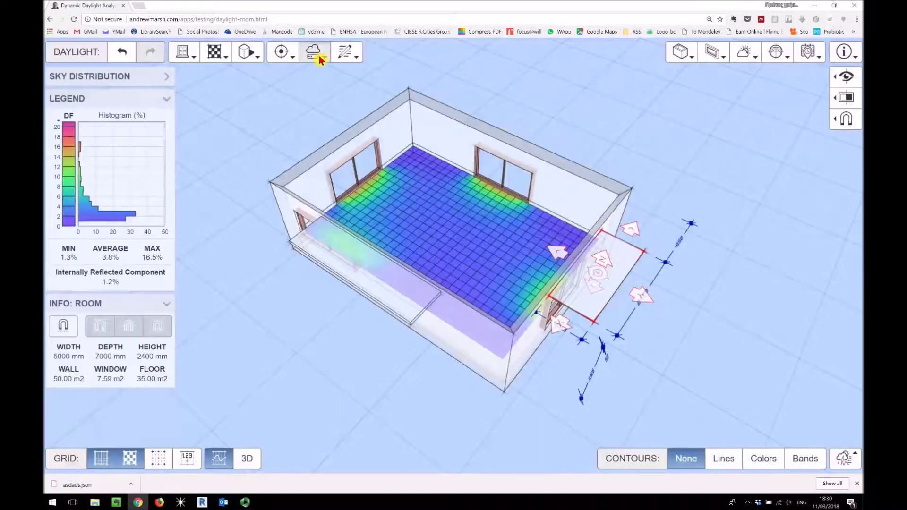
pyautogui.click(315, 54)
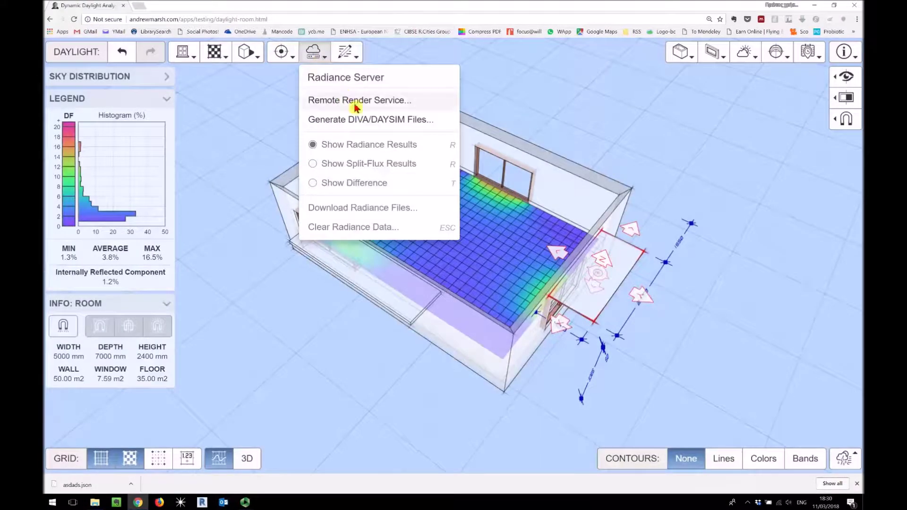
pyautogui.click(386, 120)
pyautogui.click(495, 328)
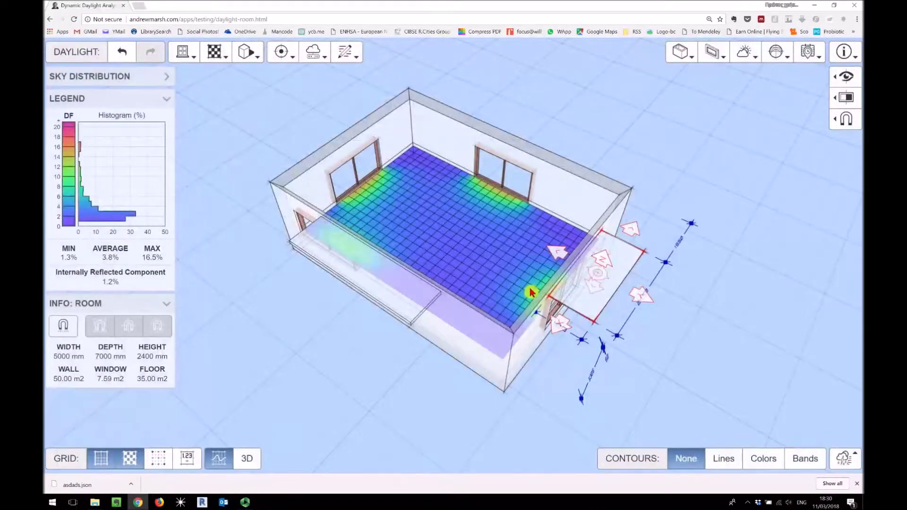
# Deselect the short wall's window shading
pyautogui.moveTo(520, 352); pyautogui.dragTo(486, 326)
pyautogui.click(694, 250)
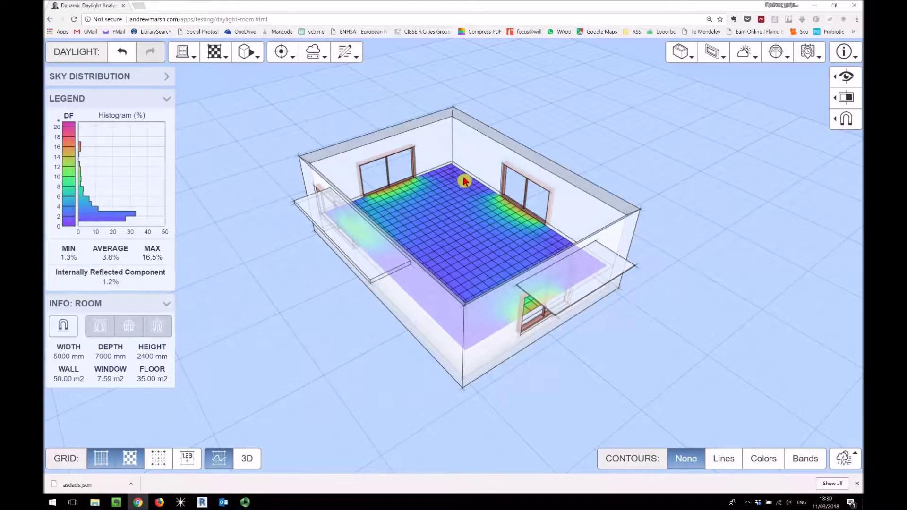
pyautogui.moveTo(455, 175); pyautogui.dragTo(433, 160, button='right')
pyautogui.moveTo(524, 334); pyautogui.dragTo(539, 316)
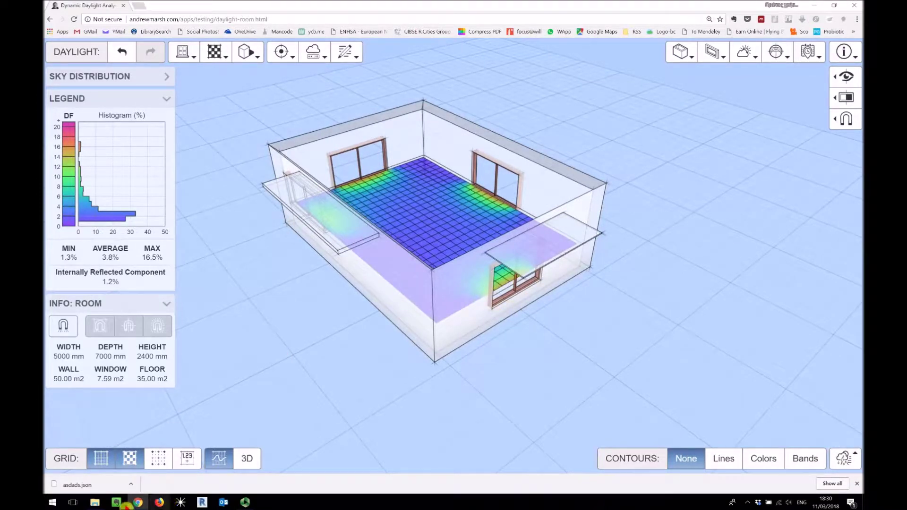
# Bring up the Downloads folder briefly and review the weather file, occupancy schedule and daylight autonomy threshold options for DIVA file generation
pyautogui.moveTo(94, 504)
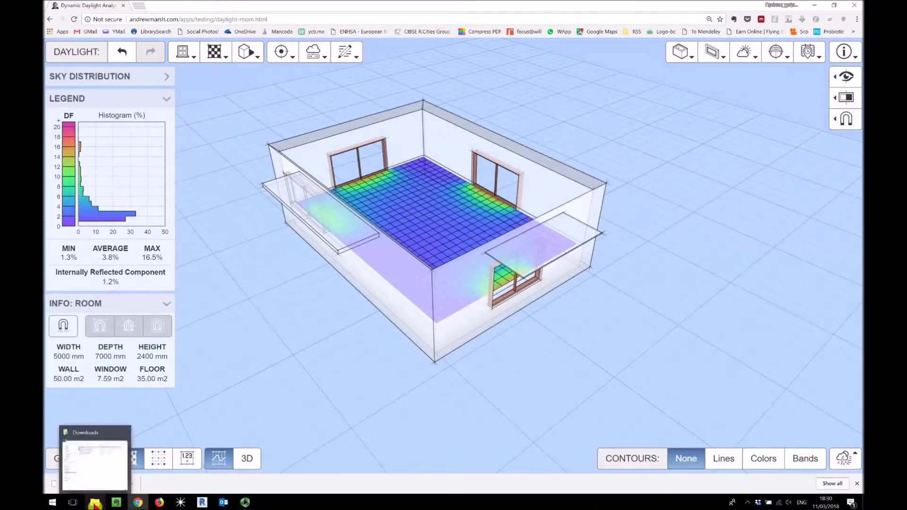
pyautogui.click(94, 477)
pyautogui.moveTo(708, 113); pyautogui.dragTo(651, 150)
pyautogui.click(314, 52)
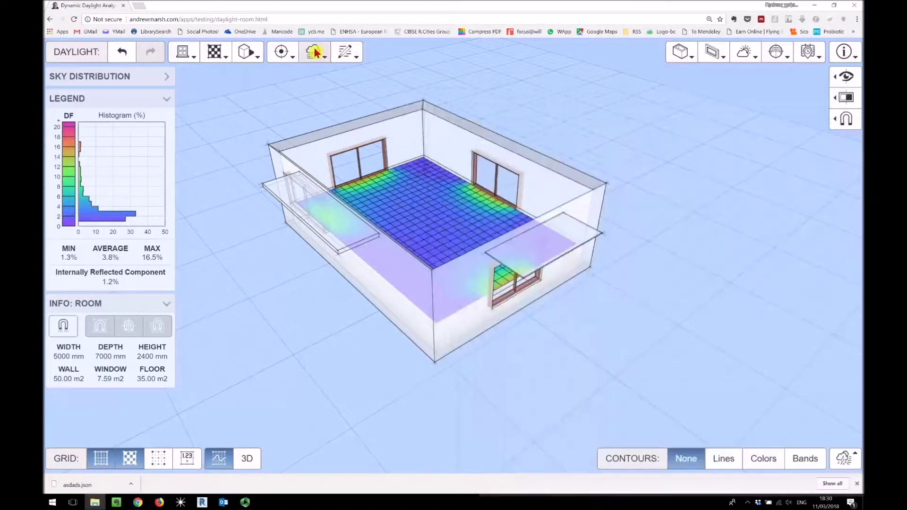
pyautogui.click(351, 121)
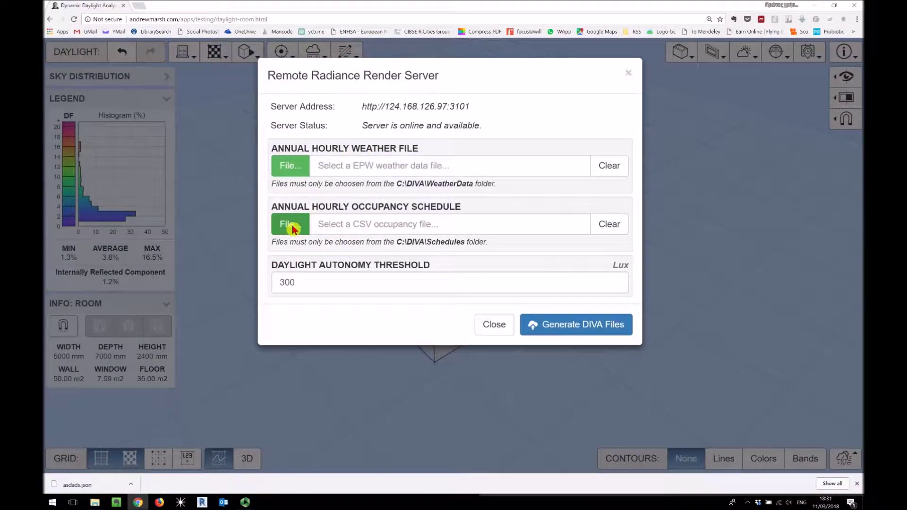
pyautogui.click(501, 326)
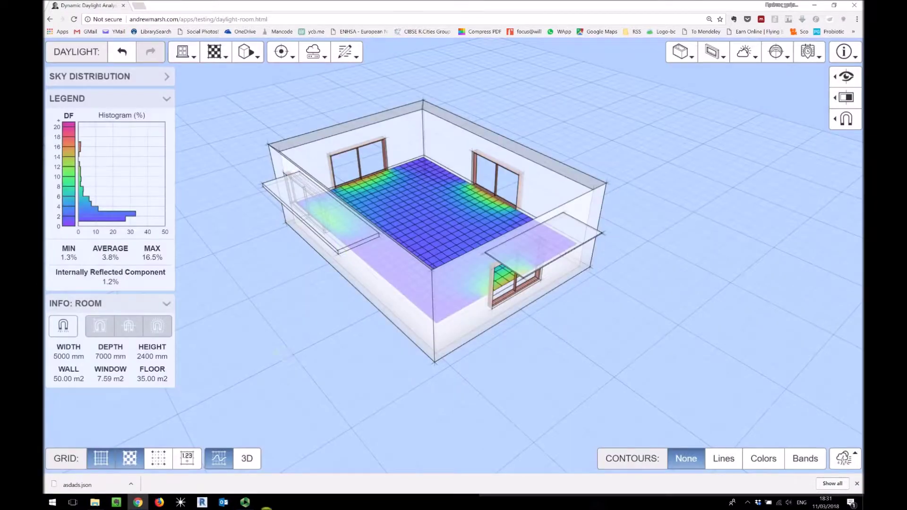
pyautogui.click(98, 501)
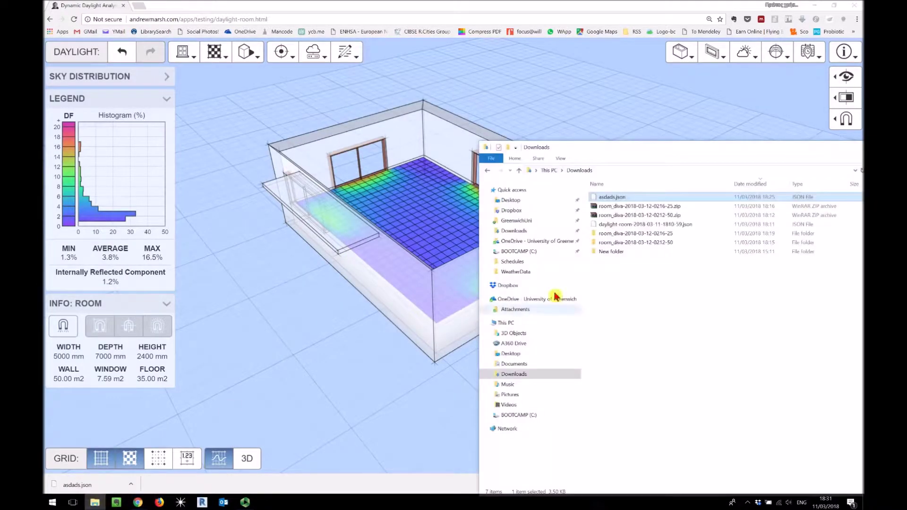
pyautogui.click(648, 260)
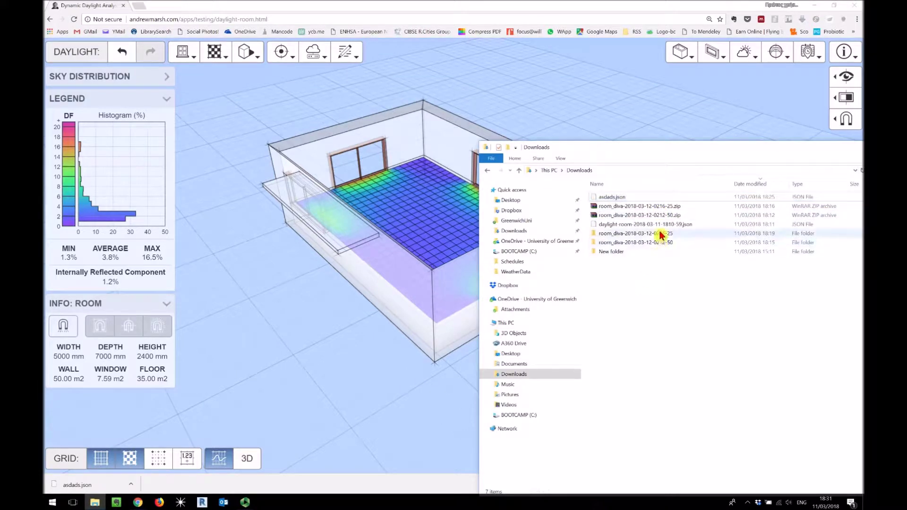
pyautogui.doubleClick(657, 233)
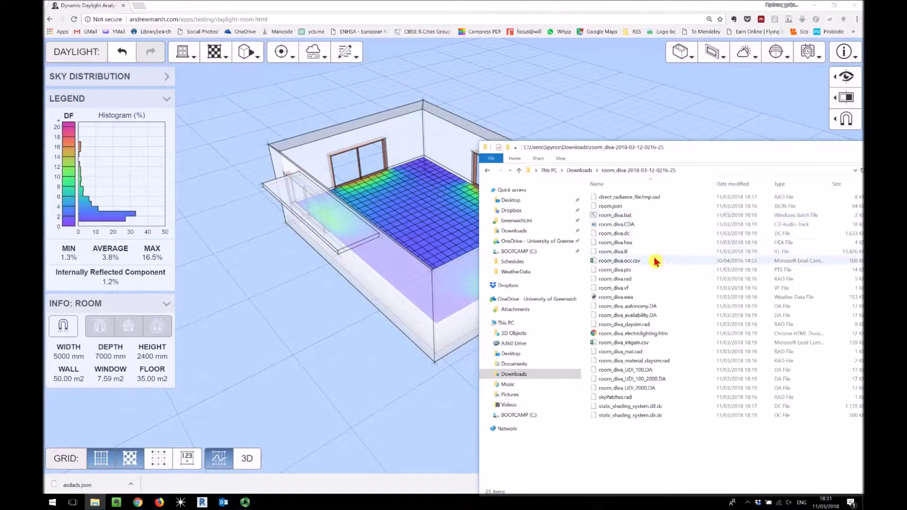
pyautogui.moveTo(651, 148); pyautogui.dragTo(615, 137)
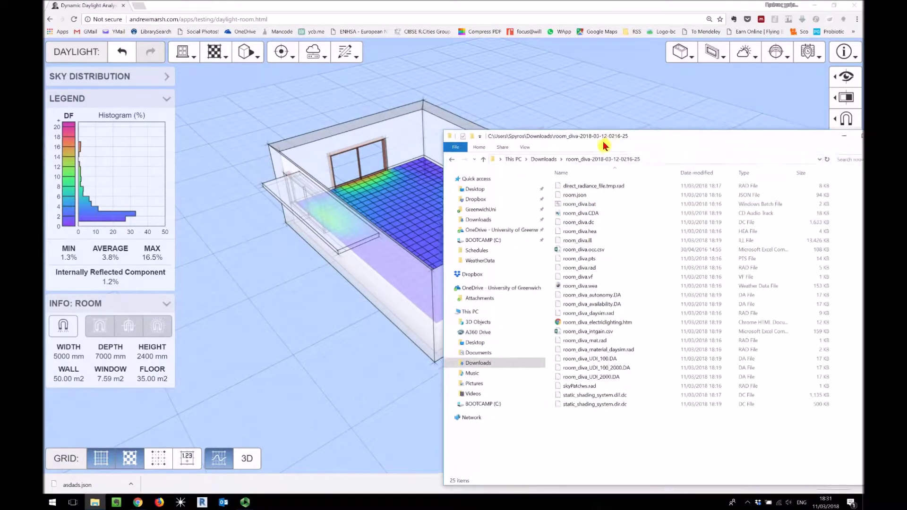
pyautogui.click(543, 158)
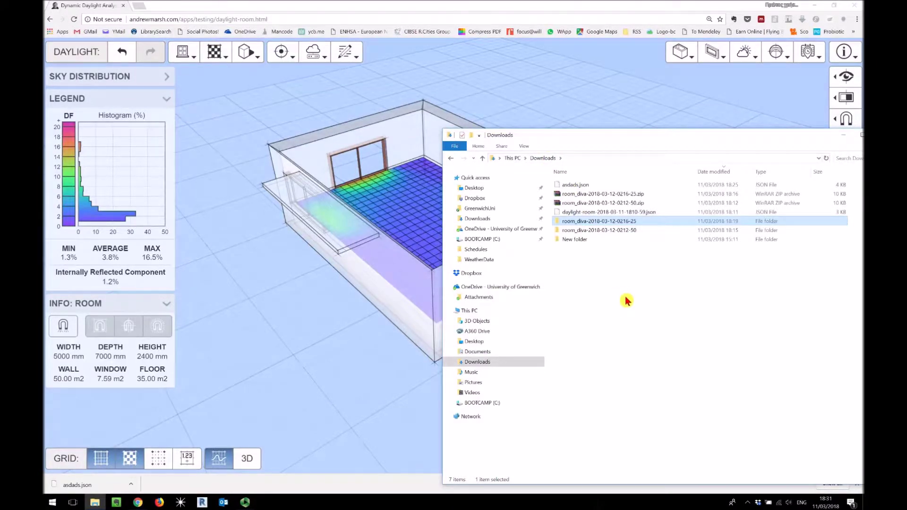
pyautogui.doubleClick(621, 224)
pyautogui.moveTo(578, 137); pyautogui.dragTo(678, 129)
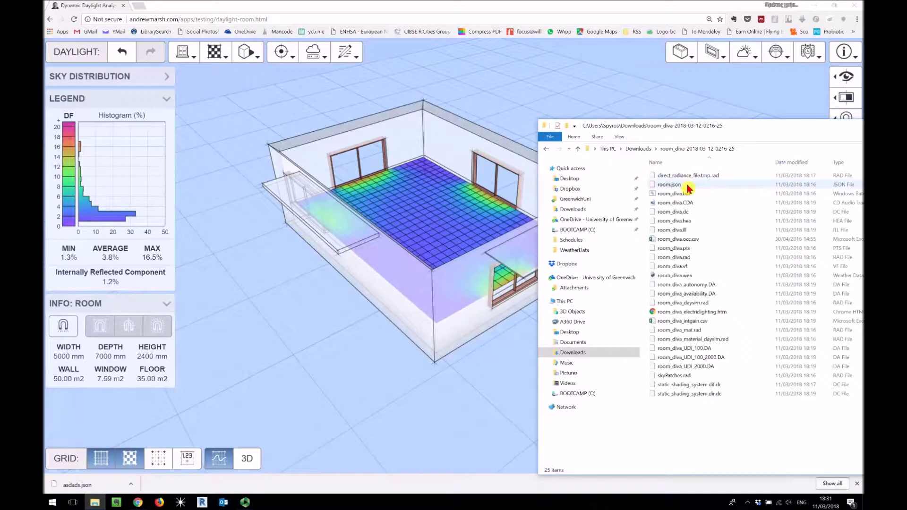
pyautogui.moveTo(724, 130); pyautogui.dragTo(715, 116)
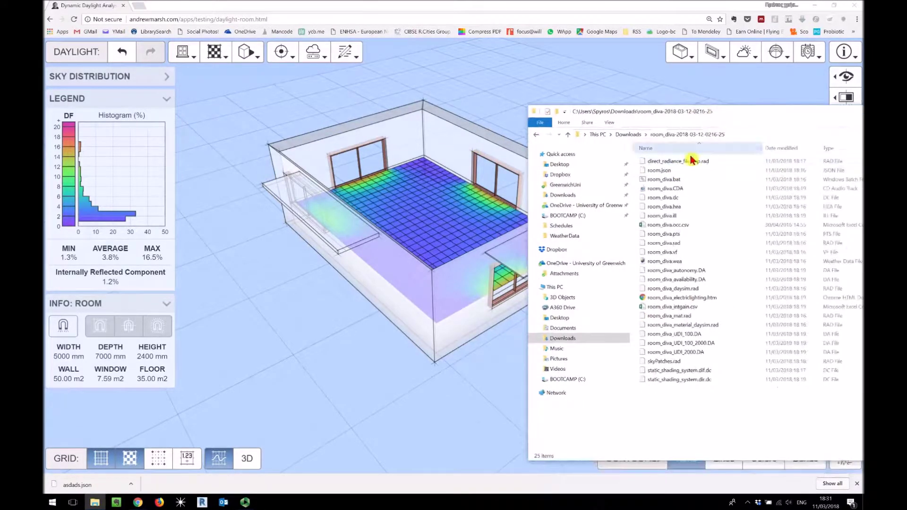
pyautogui.click(661, 172)
pyautogui.moveTo(673, 173); pyautogui.dragTo(426, 165)
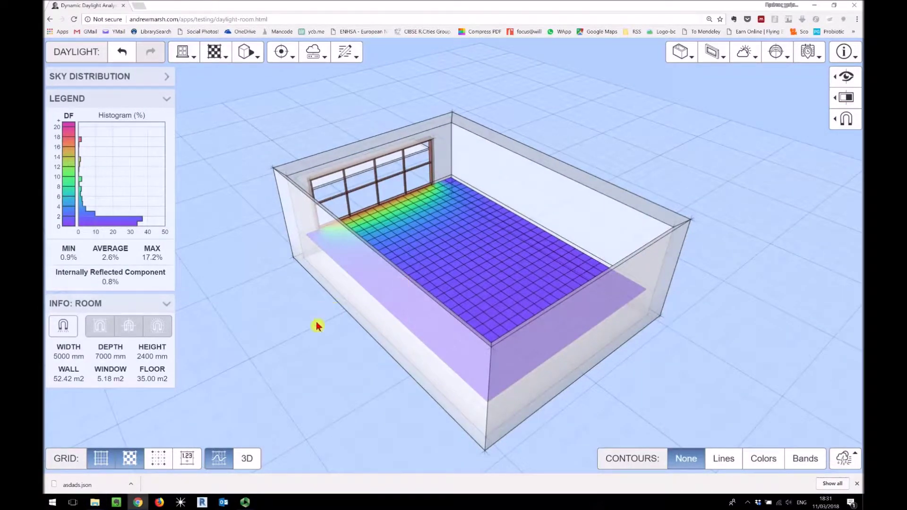
pyautogui.moveTo(297, 324); pyautogui.dragTo(567, 262)
pyautogui.moveTo(488, 261); pyautogui.dragTo(127, 492)
# Load the daylight autonomy results file room_diva_autonomy.DA from the same folder onto the room model
pyautogui.click(94, 502)
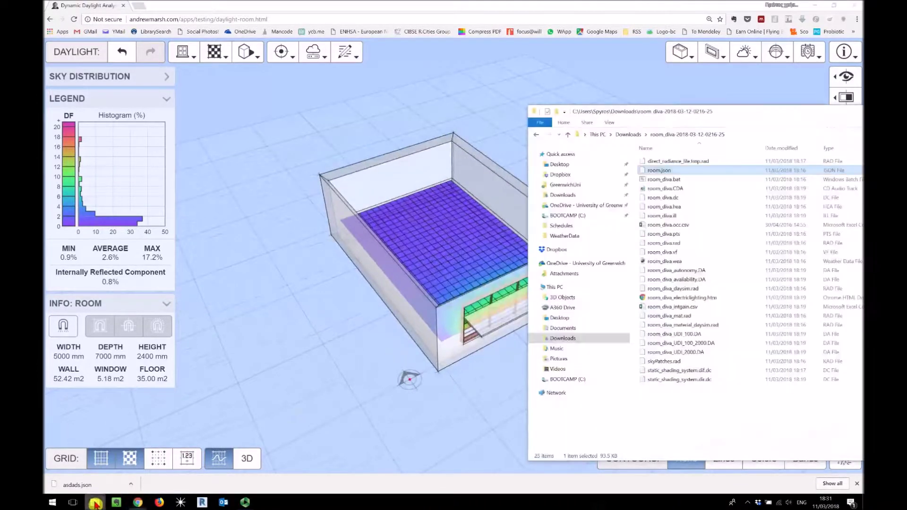
pyautogui.moveTo(713, 118); pyautogui.dragTo(752, 70)
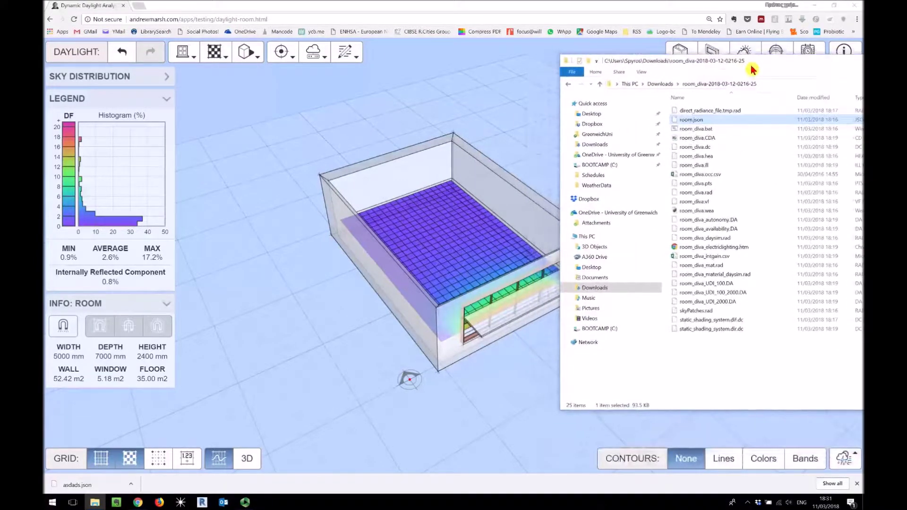
pyautogui.click(727, 220)
pyautogui.moveTo(727, 220); pyautogui.dragTo(435, 199)
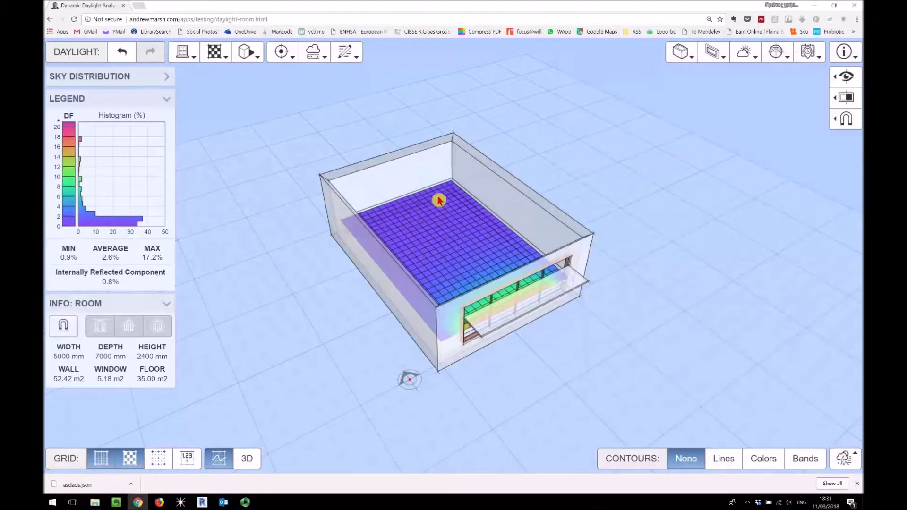
pyautogui.moveTo(386, 272); pyautogui.dragTo(415, 320)
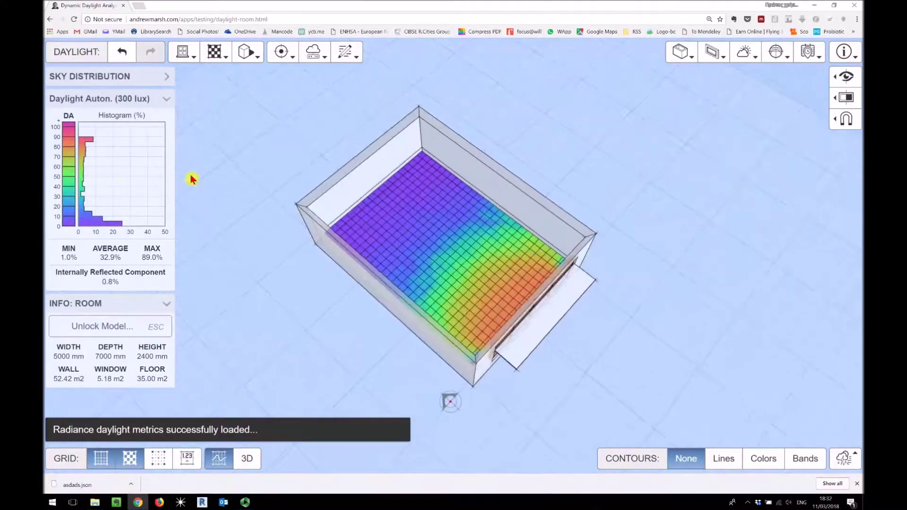
# Load the useful daylight illuminance results file room_diva_UDI_100_2000.DA onto the room model
pyautogui.click(94, 502)
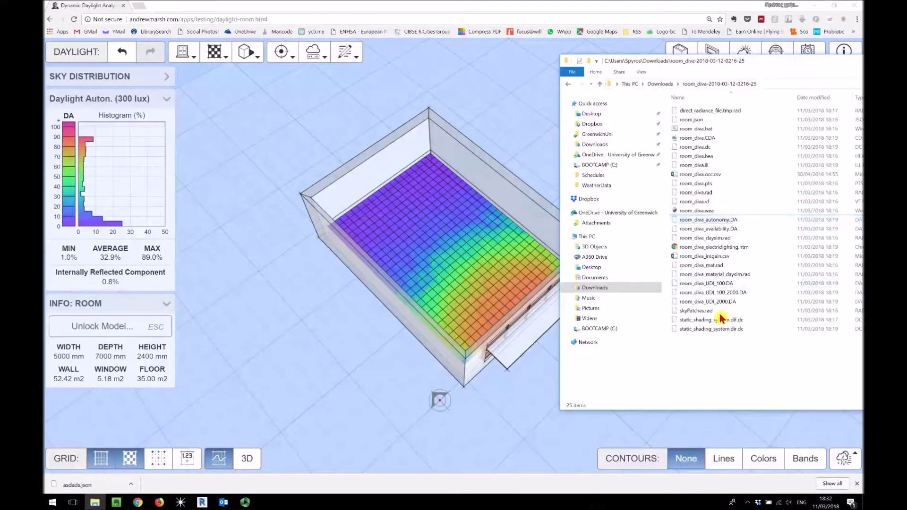
pyautogui.moveTo(725, 293); pyautogui.dragTo(431, 263)
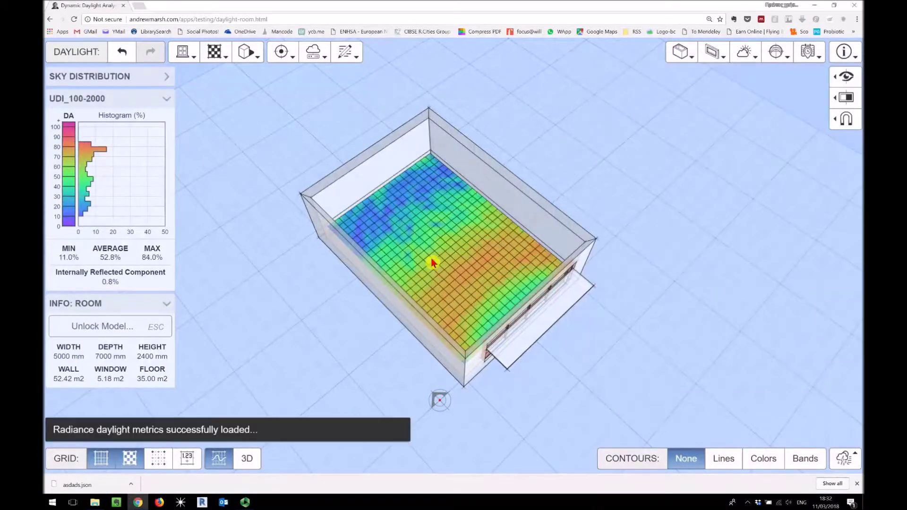
pyautogui.moveTo(433, 316); pyautogui.dragTo(483, 315)
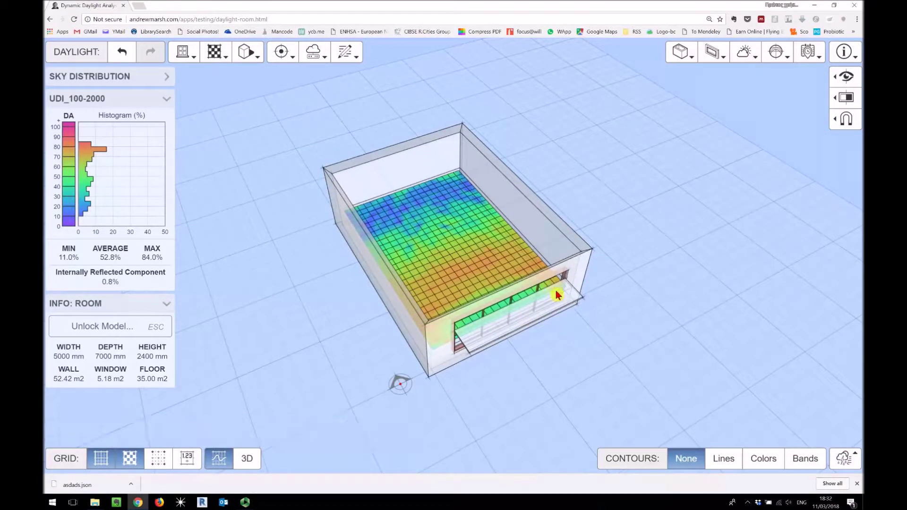
pyautogui.click(94, 503)
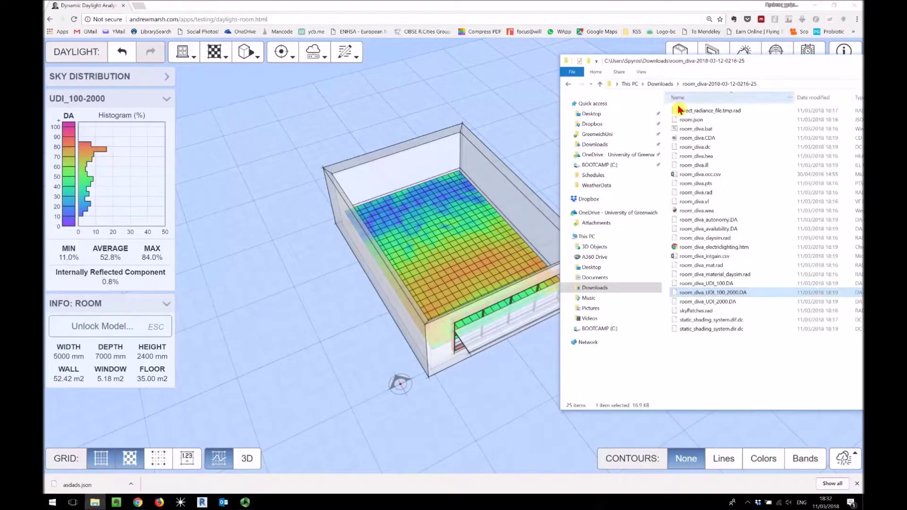
pyautogui.click(660, 84)
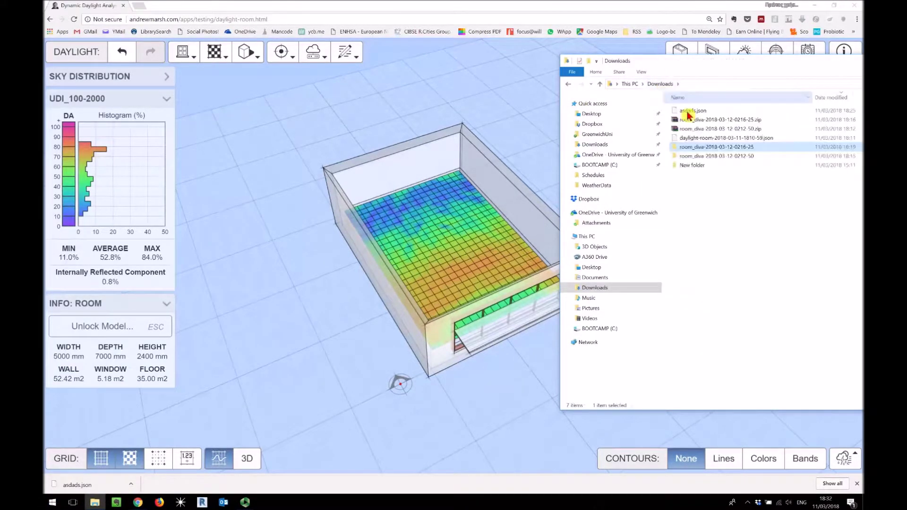
pyautogui.click(735, 156)
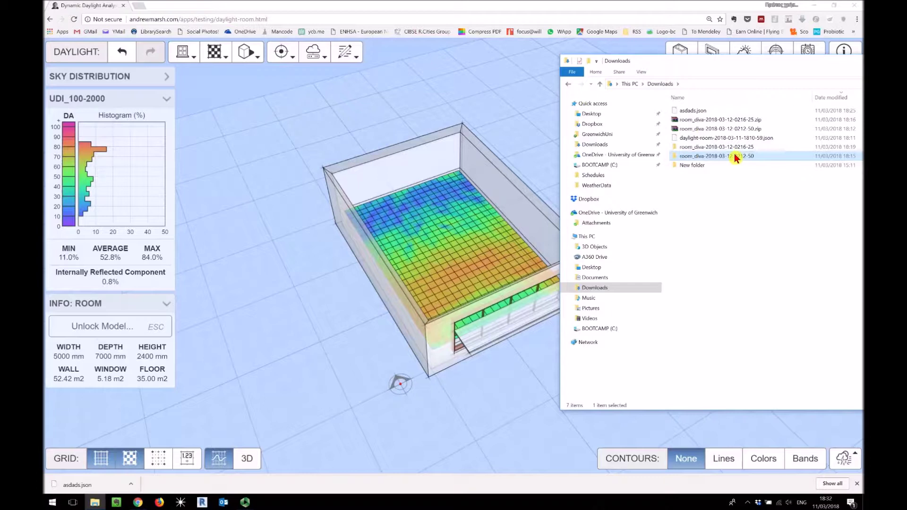
pyautogui.doubleClick(735, 156)
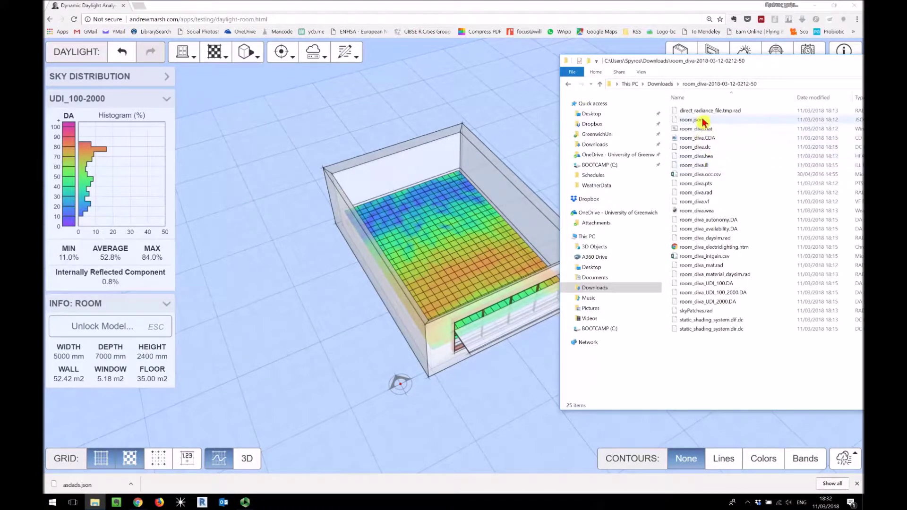
pyautogui.click(704, 121)
pyautogui.moveTo(703, 123); pyautogui.dragTo(421, 146)
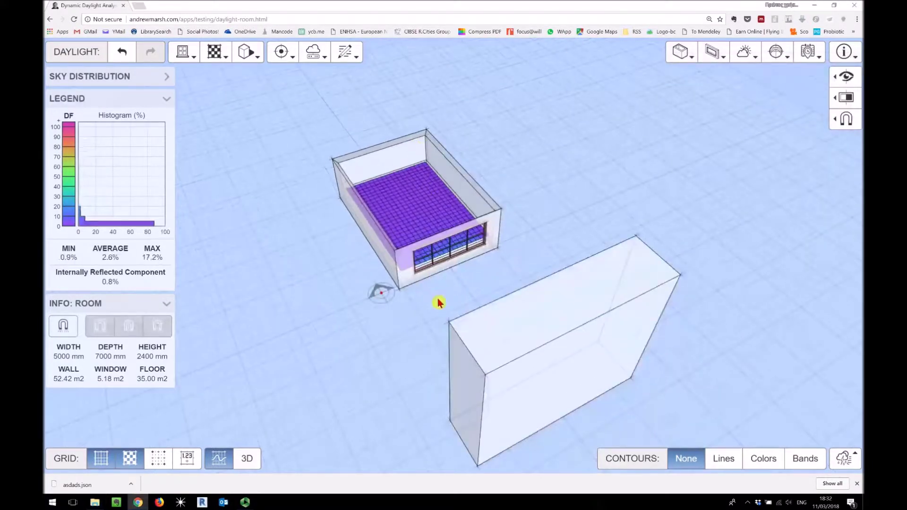
pyautogui.moveTo(368, 352); pyautogui.dragTo(467, 237)
pyautogui.moveTo(432, 315); pyautogui.dragTo(599, 148)
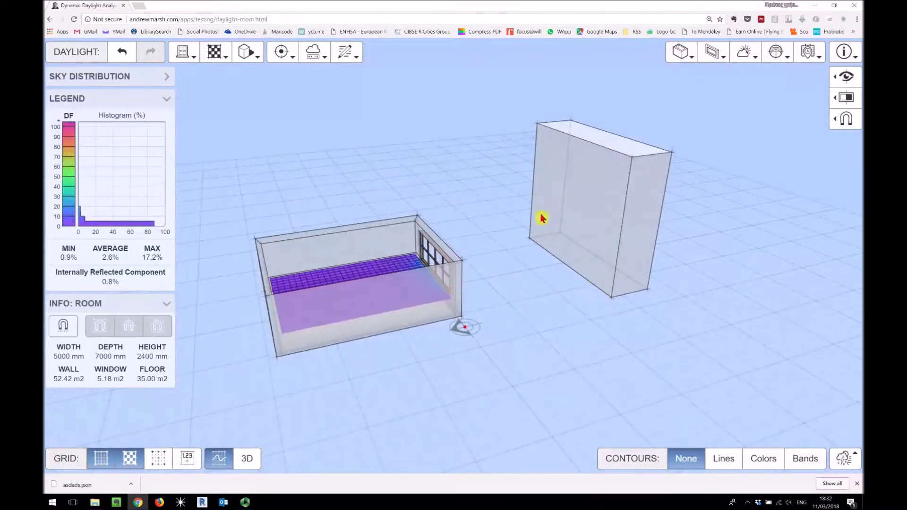
pyautogui.moveTo(629, 262); pyautogui.dragTo(354, 348)
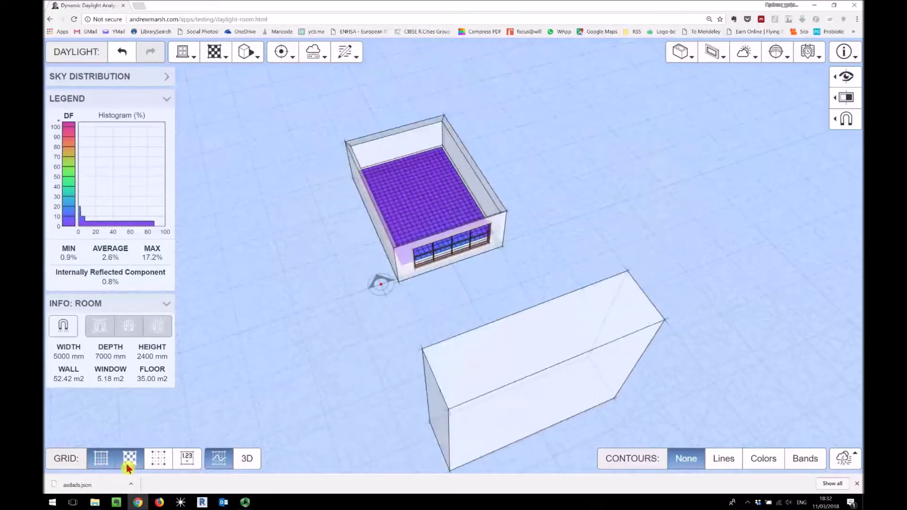
# Load the useful daylight illuminance results file room_diva_UDI_2000.DA from the same folder onto the room model
pyautogui.click(96, 503)
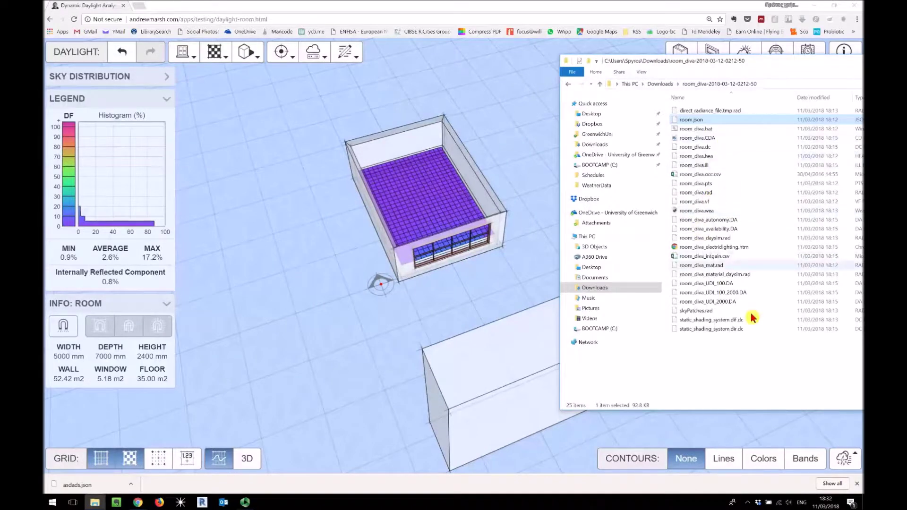
pyautogui.click(726, 302)
pyautogui.moveTo(726, 303); pyautogui.dragTo(467, 261)
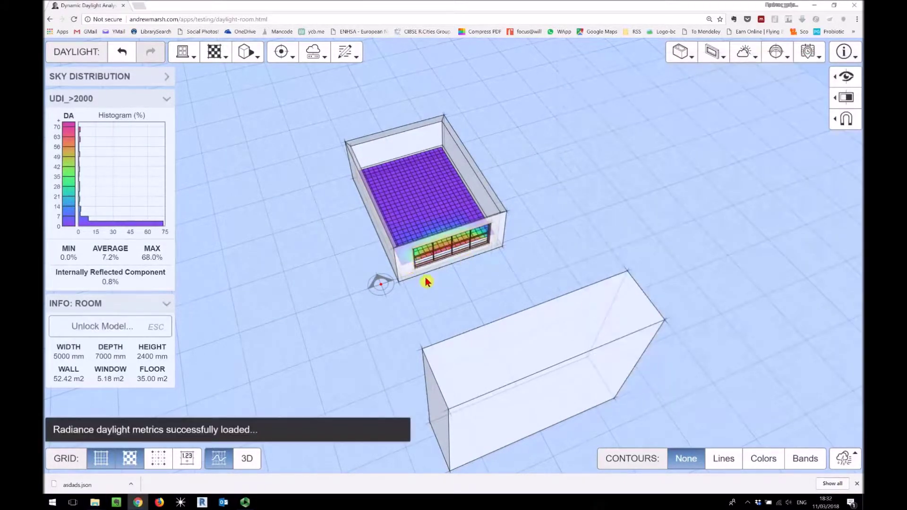
pyautogui.moveTo(461, 270); pyautogui.dragTo(429, 264)
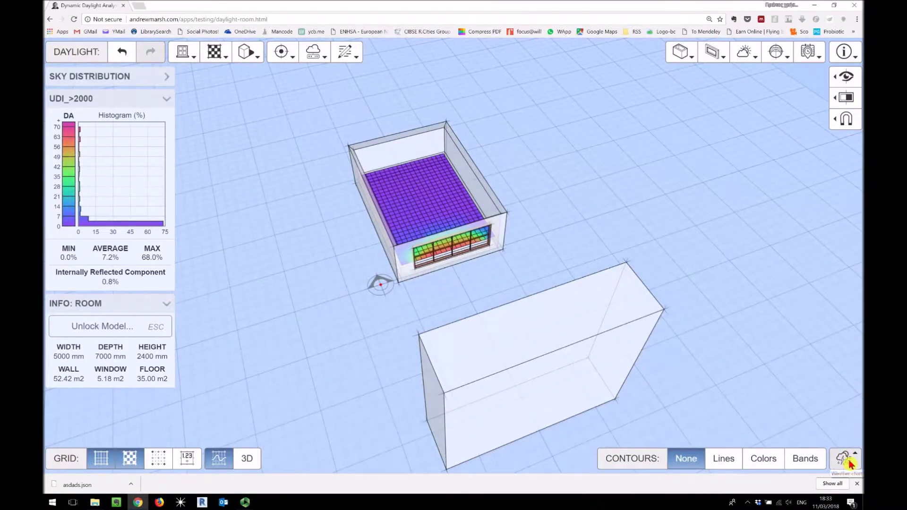
# Dismiss the browser's downloads bar and check the hourly weather data chart
pyautogui.click(856, 483)
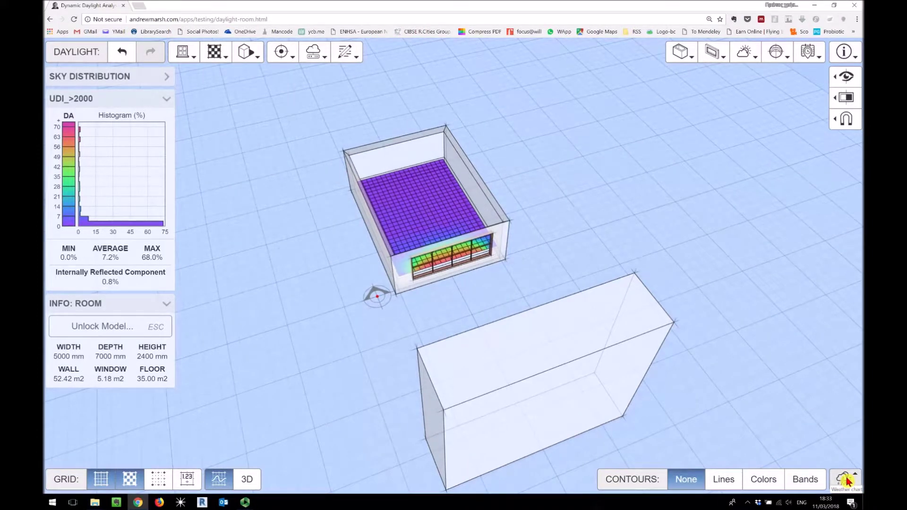
pyautogui.click(845, 480)
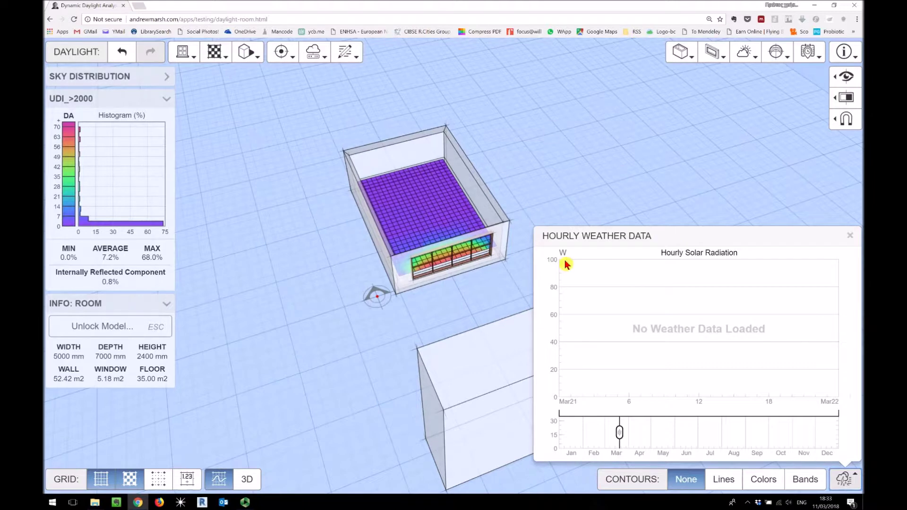
pyautogui.click(558, 120)
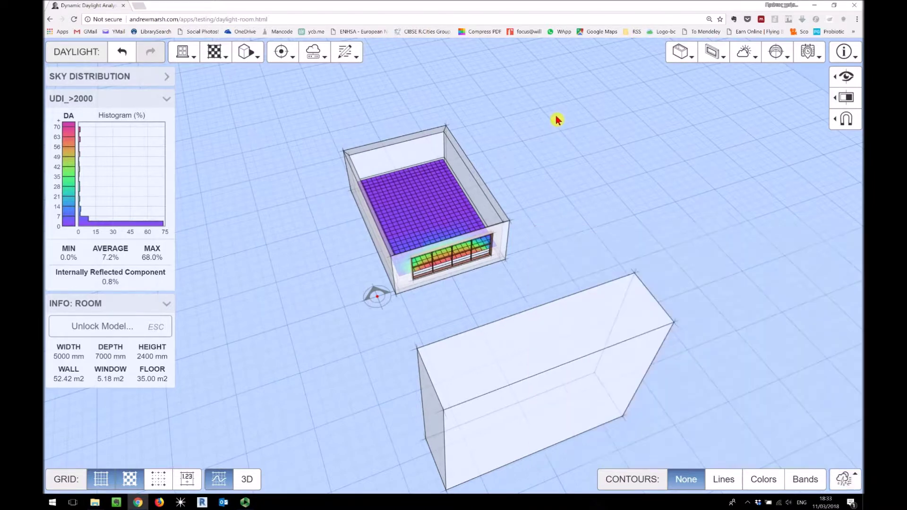
pyautogui.click(92, 77)
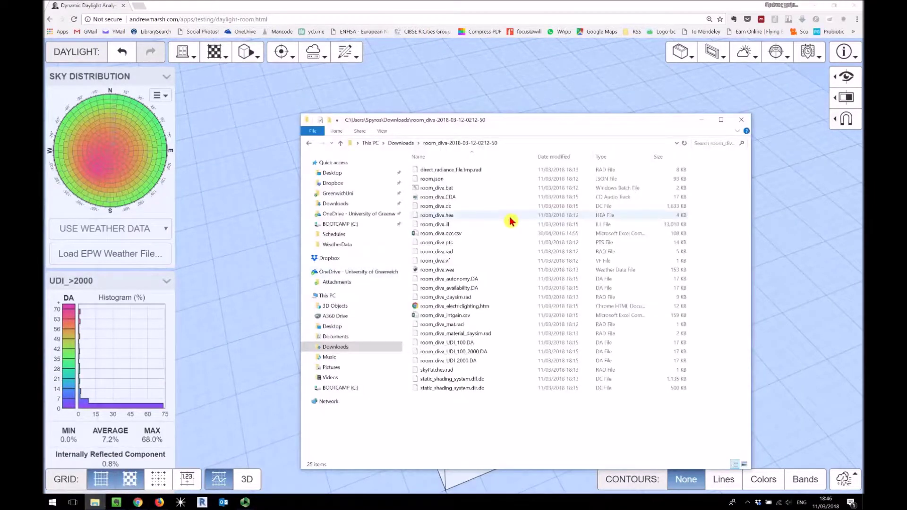
pyautogui.moveTo(490, 122); pyautogui.dragTo(705, 101)
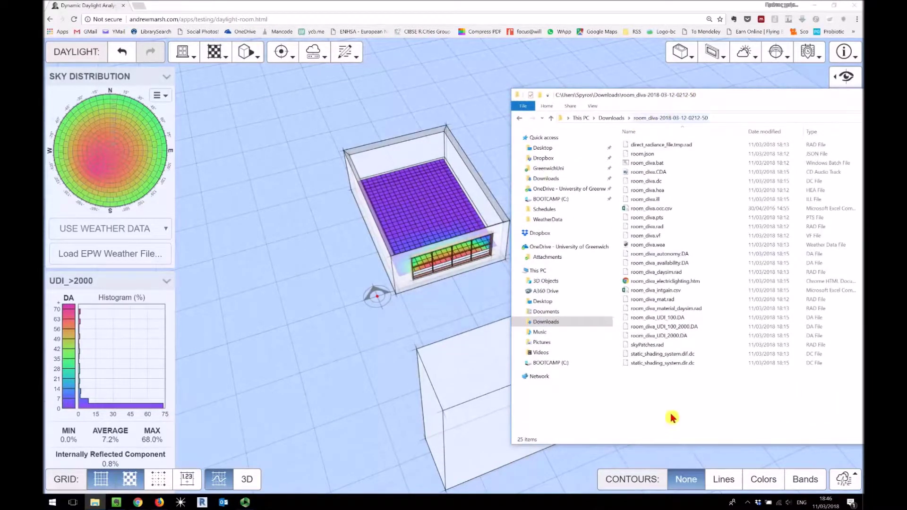
pyautogui.moveTo(639, 155); pyautogui.dragTo(233, 208)
pyautogui.moveTo(384, 277); pyautogui.dragTo(419, 277)
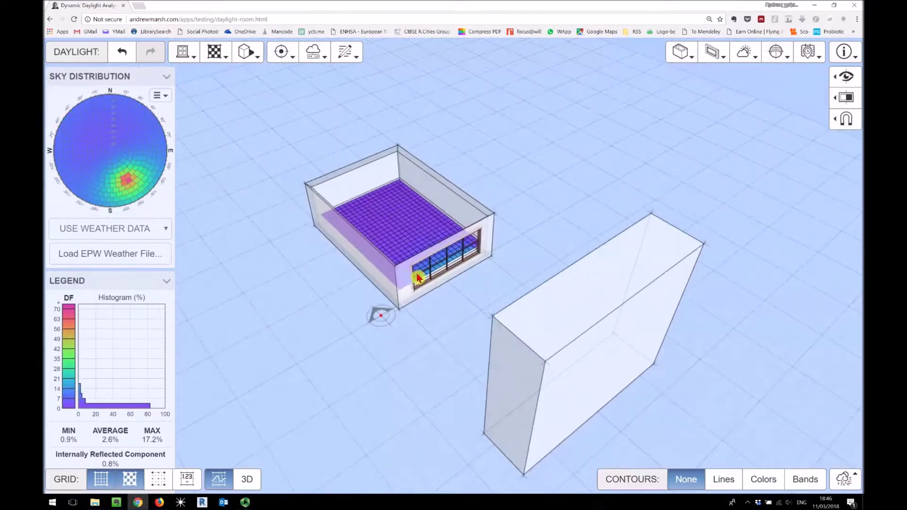
# Load the hourly illuminance results file room_diva.ill from the same folder onto the room model
pyautogui.click(95, 502)
pyautogui.click(713, 391)
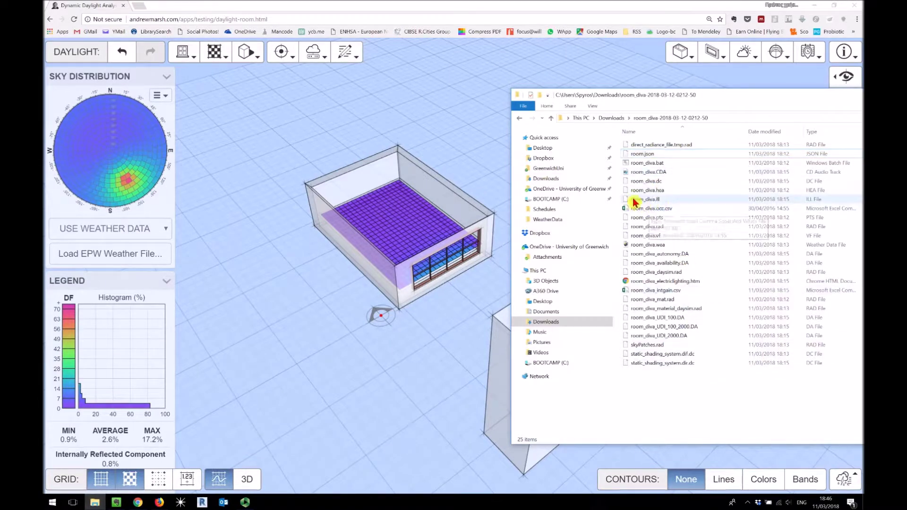
pyautogui.moveTo(657, 204)
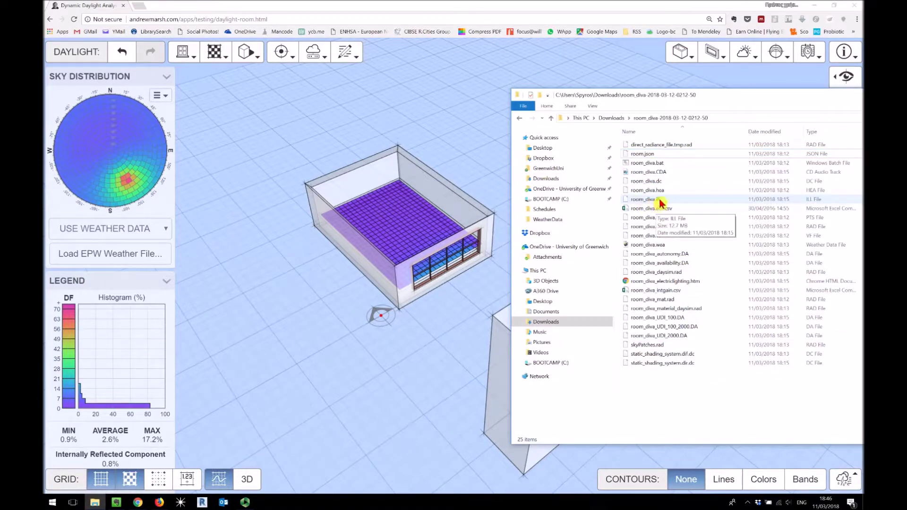
pyautogui.click(657, 203)
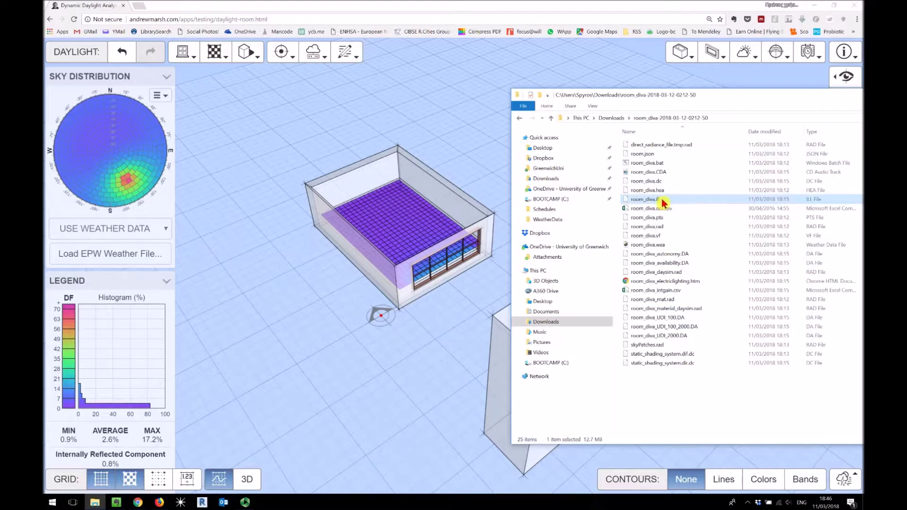
pyautogui.moveTo(660, 203); pyautogui.dragTo(330, 258)
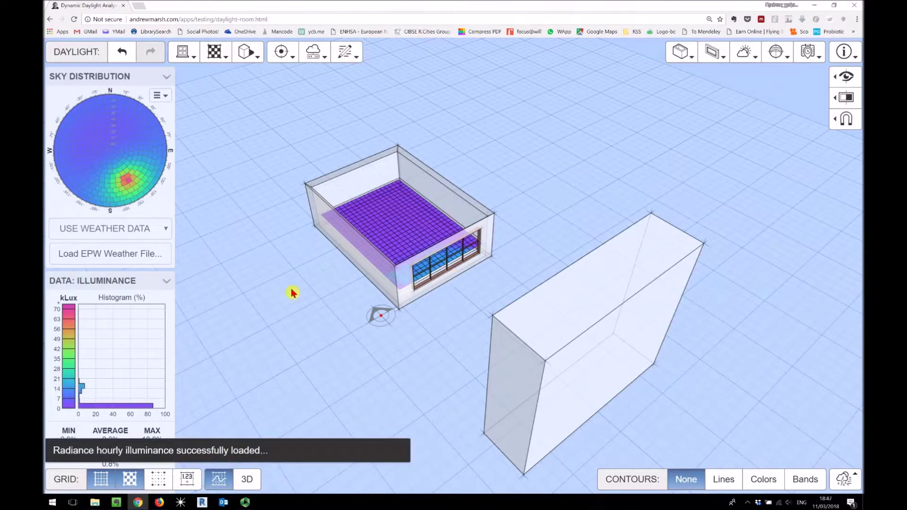
pyautogui.moveTo(489, 258)
pyautogui.mouseDown()
pyautogui.moveTo(487, 281)
pyautogui.moveTo(488, 270)
pyautogui.mouseUp()
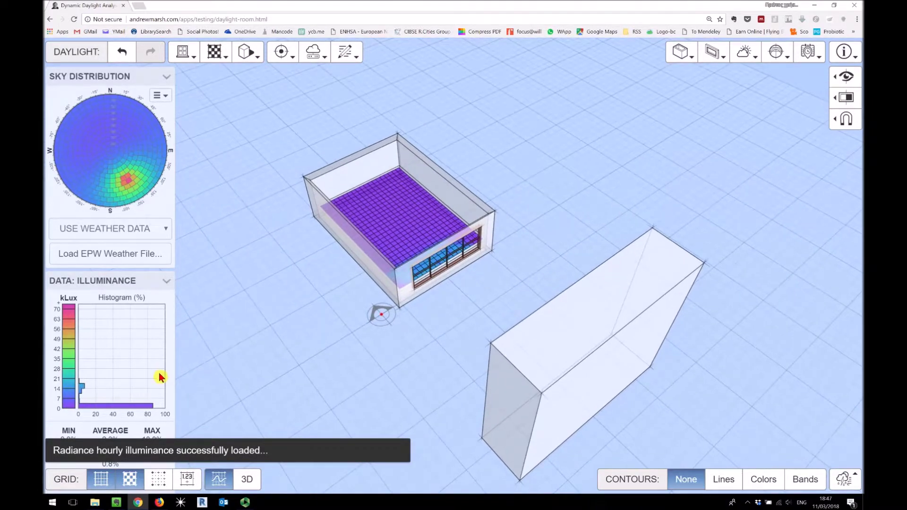
# Load the weather data file room_diva.wea from the same folder into the daylight room tool
pyautogui.click(94, 502)
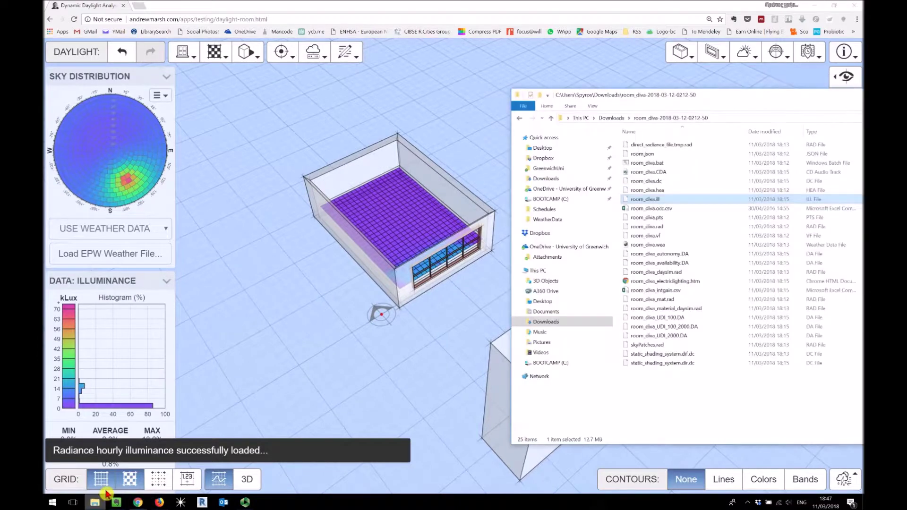
pyautogui.click(707, 403)
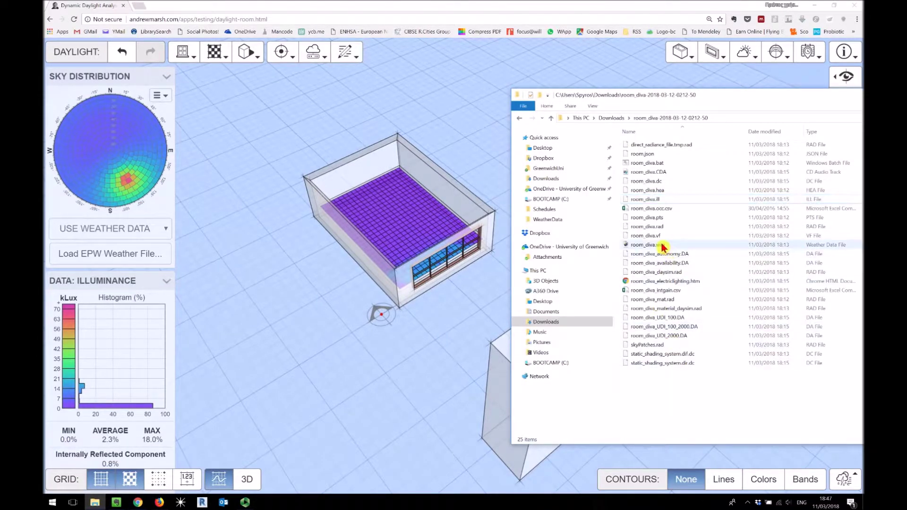
pyautogui.click(662, 246)
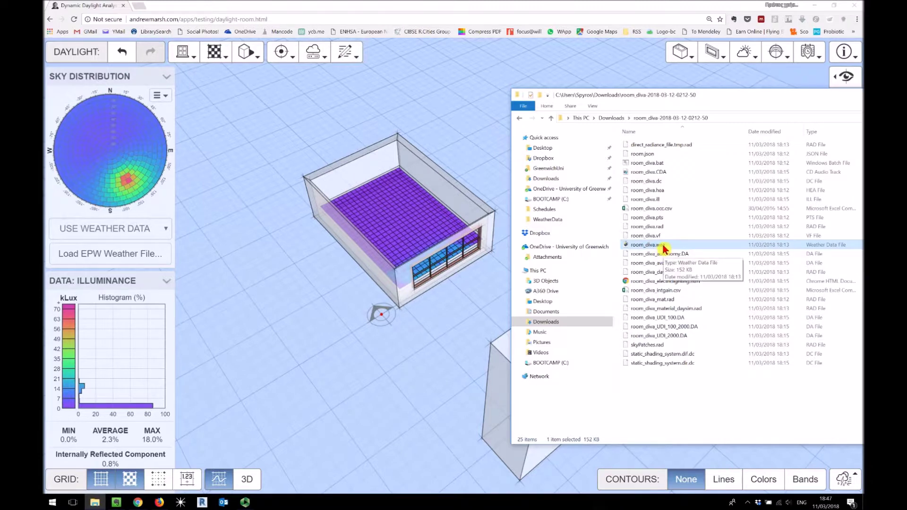
pyautogui.moveTo(665, 245); pyautogui.dragTo(315, 300)
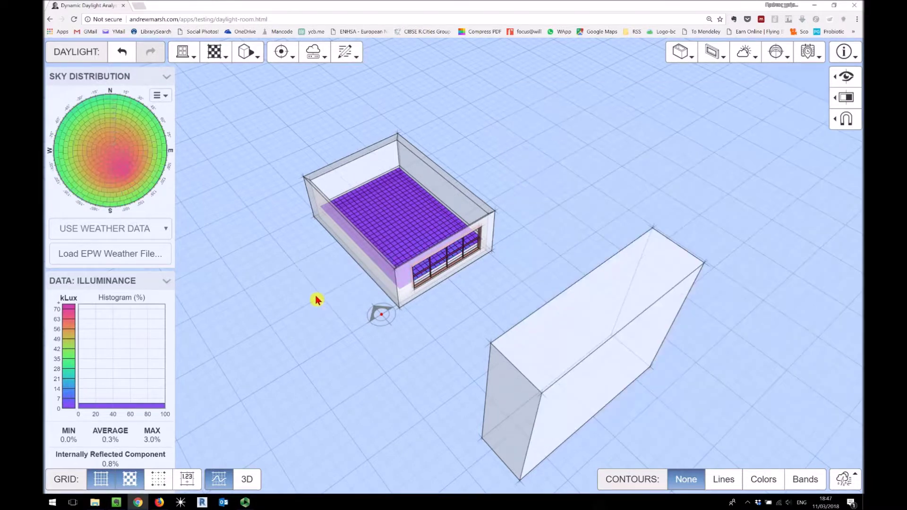
# Shift the sun position slightly southward on the sky distribution diagram
pyautogui.click(125, 77)
pyautogui.click(129, 78)
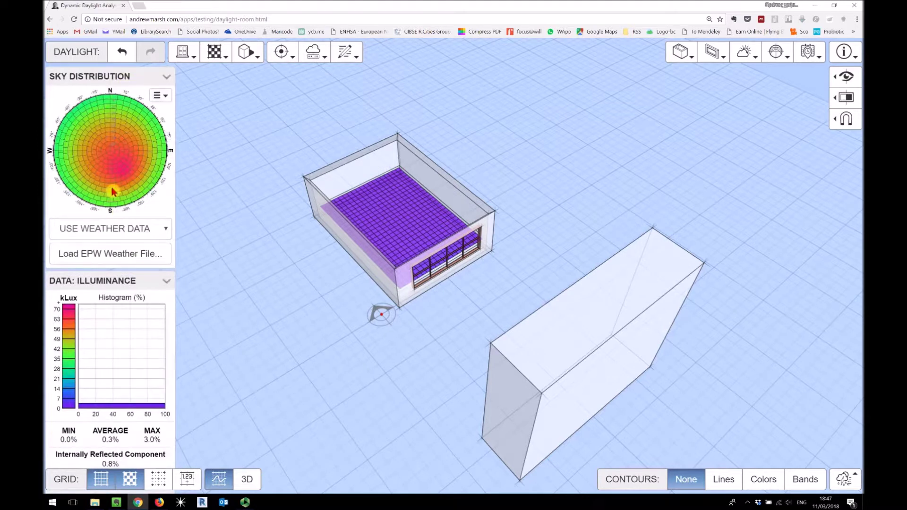
pyautogui.moveTo(122, 160); pyautogui.dragTo(128, 176)
# Show the hourly weather data chart and set its annual date marker to 30 June
pyautogui.click(848, 483)
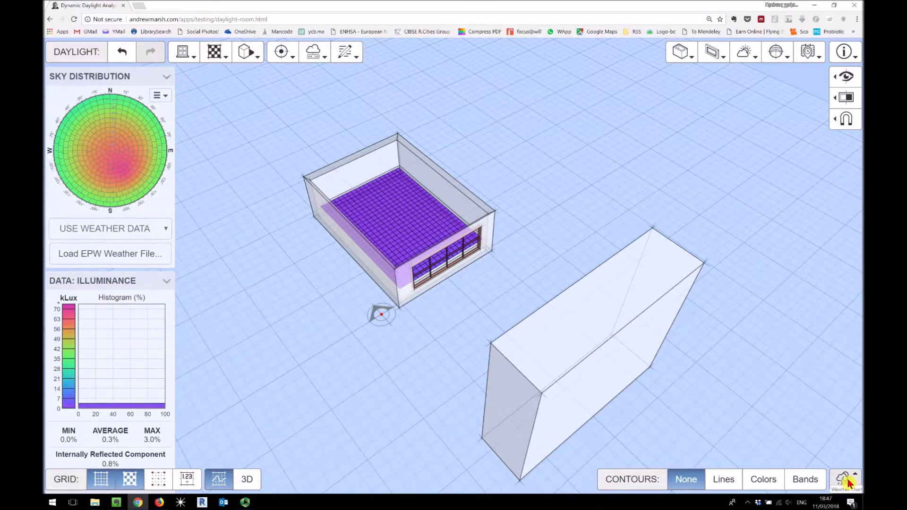
pyautogui.click(848, 483)
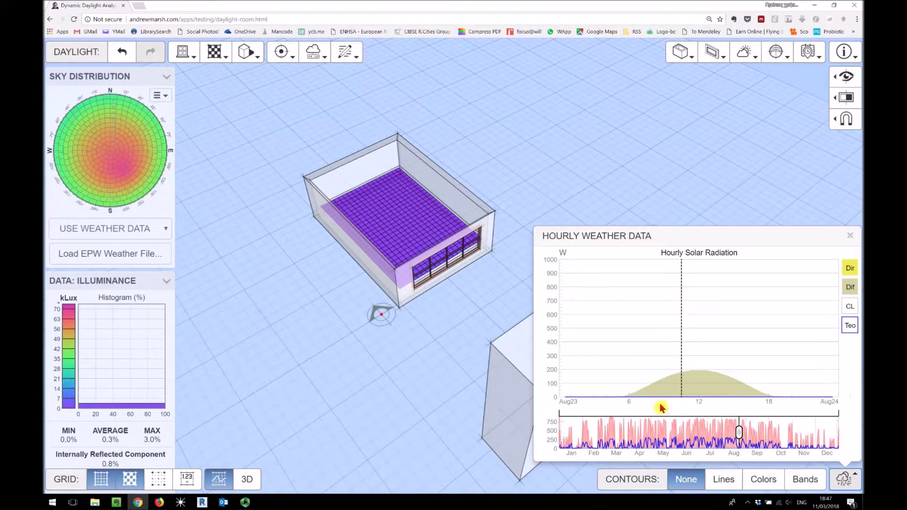
pyautogui.moveTo(742, 435); pyautogui.dragTo(688, 429)
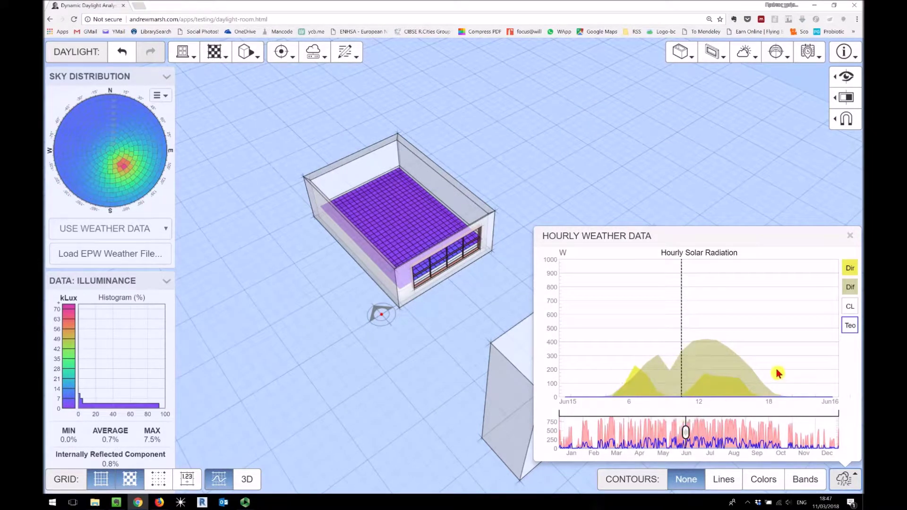
pyautogui.moveTo(686, 431); pyautogui.dragTo(696, 431)
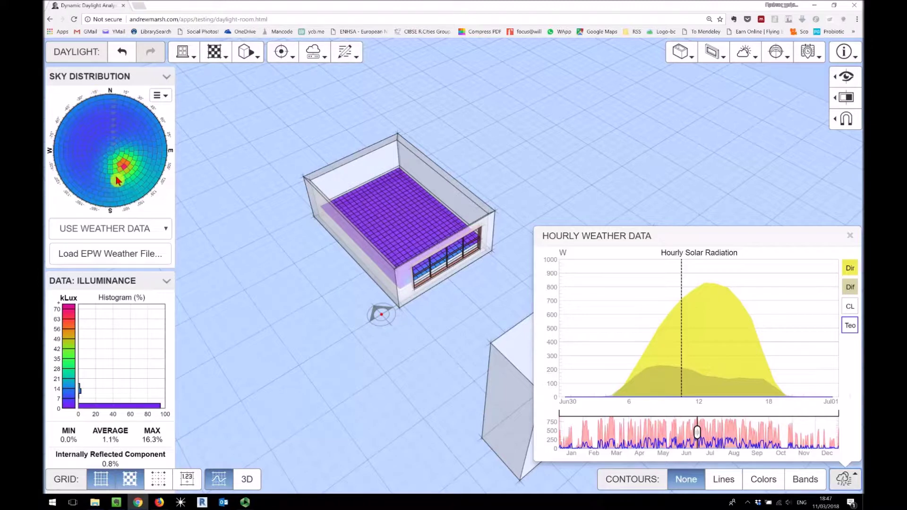
# Set the time of day to 12:04 and show the room close up in top view
pyautogui.click(808, 52)
pyautogui.moveTo(713, 276)
pyautogui.mouseDown()
pyautogui.moveTo(738, 276)
pyautogui.moveTo(694, 278)
pyautogui.moveTo(726, 277)
pyautogui.mouseUp()
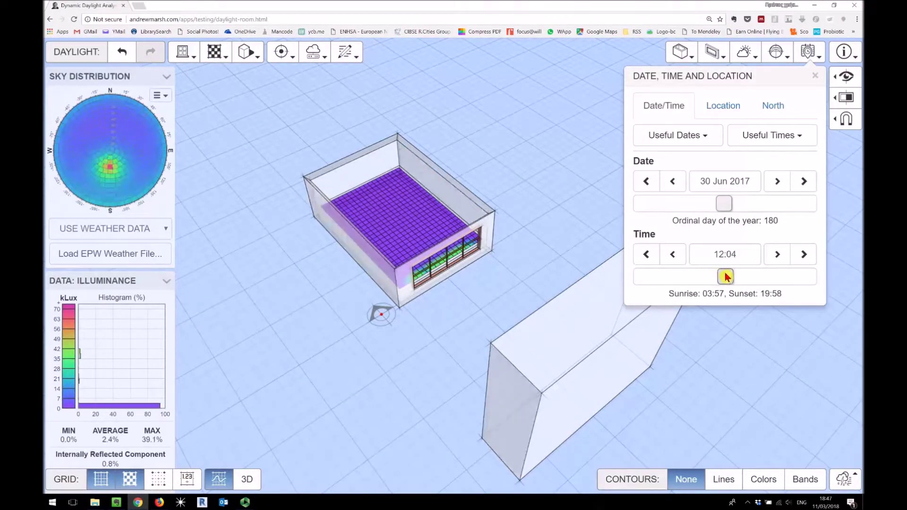
pyautogui.click(494, 304)
pyautogui.press('t')
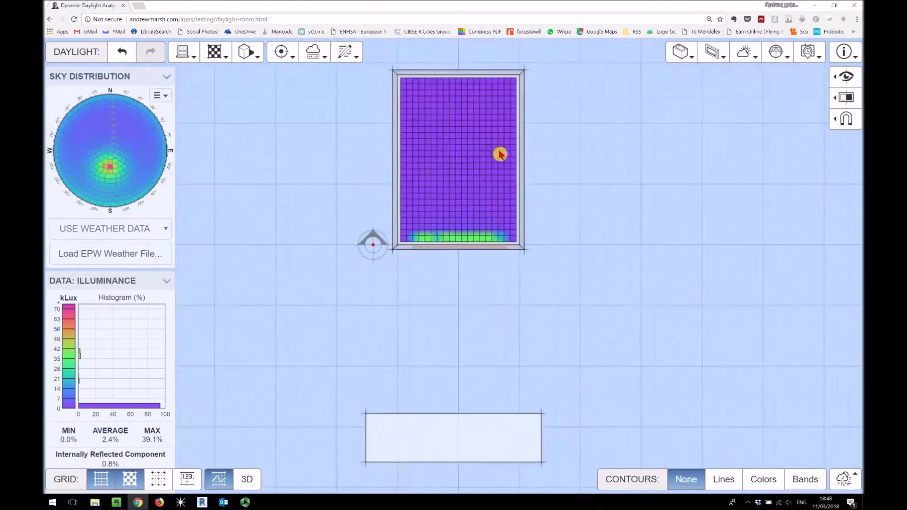
pyautogui.scroll(3, 495, 139)
pyautogui.scroll(1, 500, 137)
pyautogui.moveTo(568, 161); pyautogui.dragTo(541, 297, button='right')
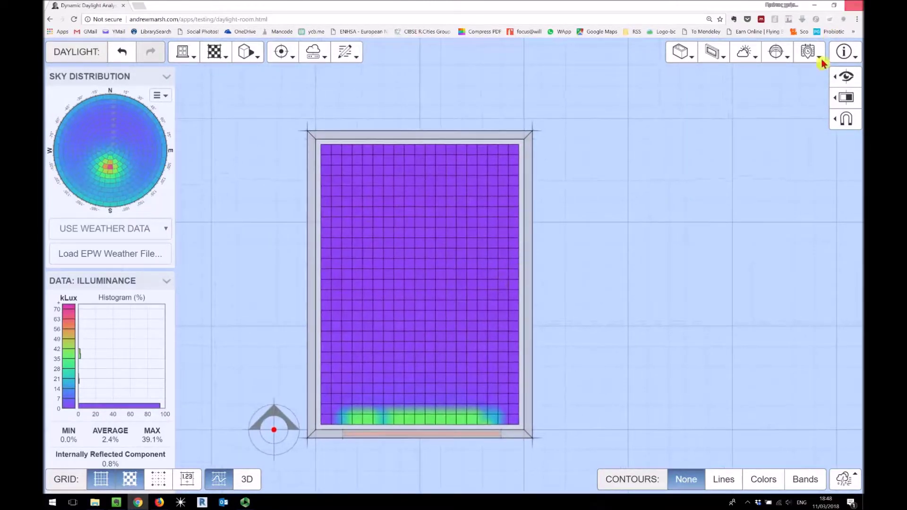
# Move the time on 30 June to 14:37 and advance it to 16:30 to compare the room's illuminance
pyautogui.click(816, 54)
pyautogui.moveTo(726, 277); pyautogui.dragTo(744, 277)
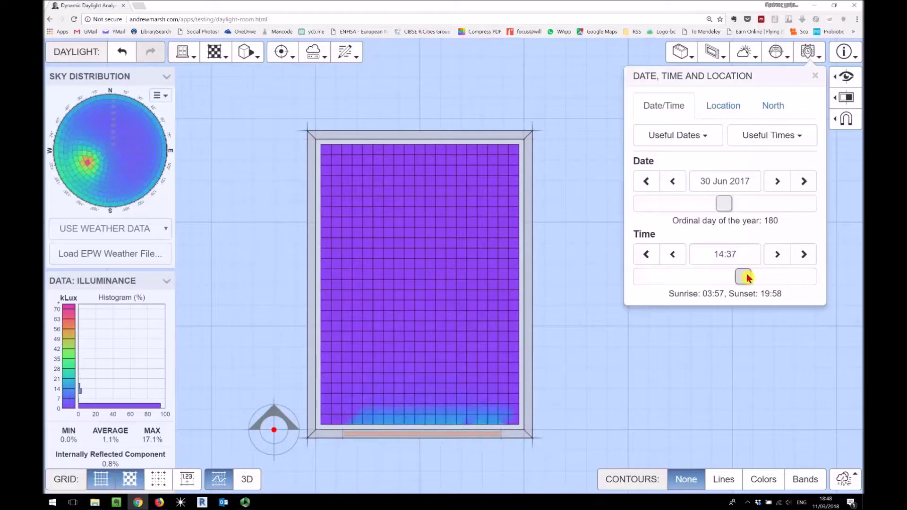
pyautogui.click(814, 254)
pyautogui.click(811, 255)
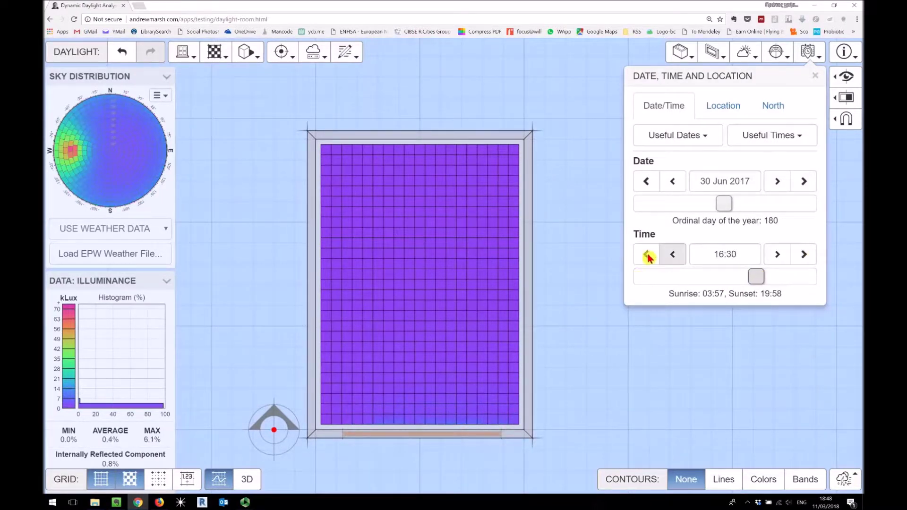
# Step the time of day back through 13:00 to 09:30 to follow the illuminance on the floor grid
pyautogui.click(647, 255)
pyautogui.click(647, 255)
pyautogui.click(647, 255)
pyautogui.click(647, 255)
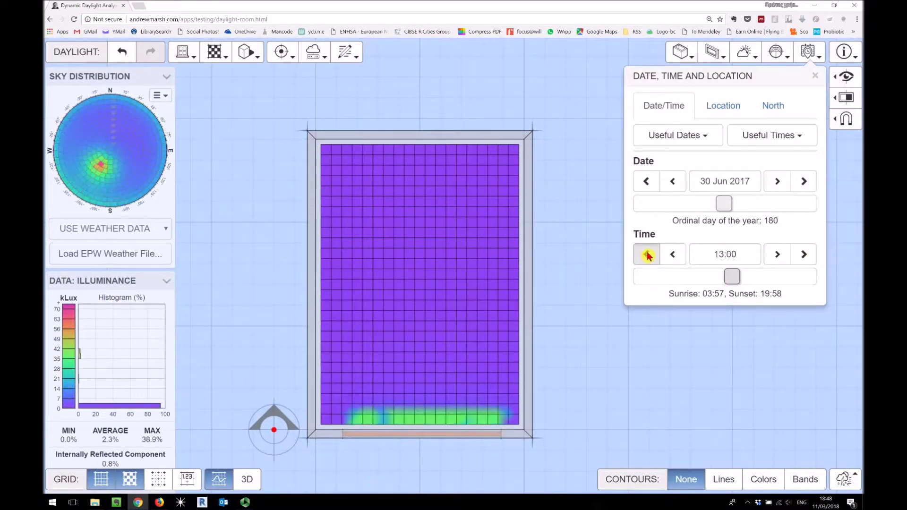
pyautogui.click(647, 255)
pyautogui.click(648, 255)
pyautogui.click(647, 255)
pyautogui.click(647, 255)
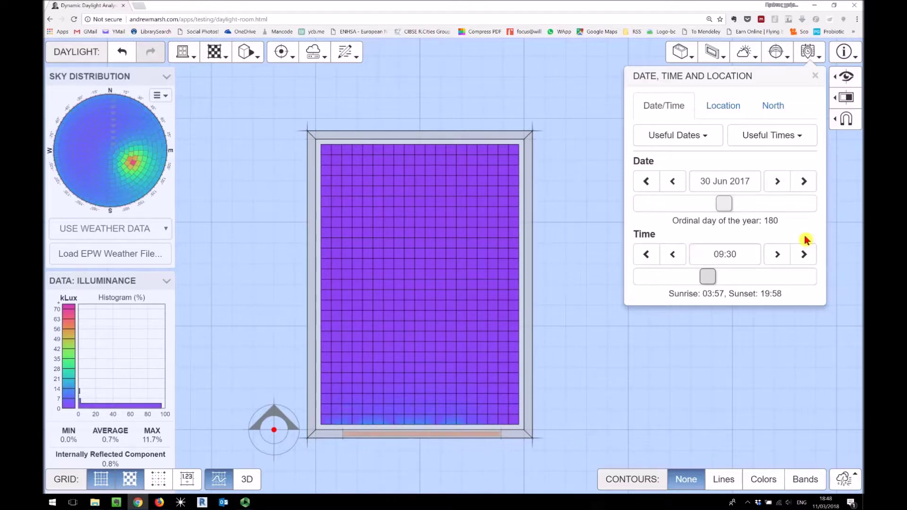
# Step the time of day forward to 13:30 and show the hourly weather data chart
pyautogui.click(802, 256)
pyautogui.click(802, 256)
pyautogui.click(802, 257)
pyautogui.click(803, 257)
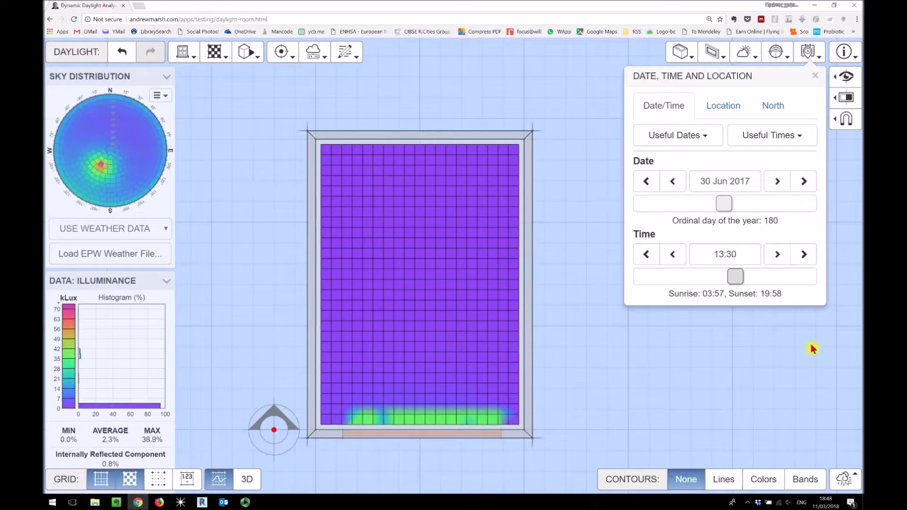
pyautogui.click(846, 480)
pyautogui.click(846, 480)
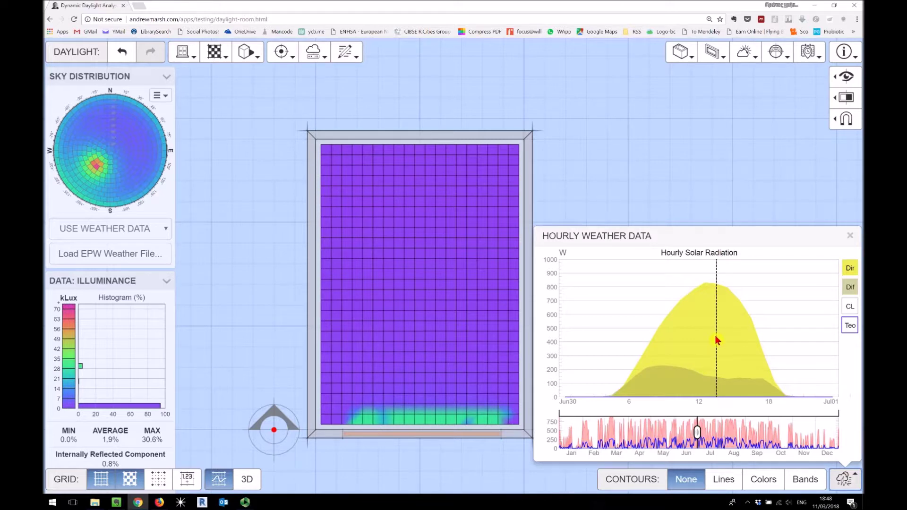
# Move the date to 23 May and shift the time to mid-morning to explore the illuminance under a mostly diffuse sky
pyautogui.moveTo(716, 341)
pyautogui.mouseDown()
pyautogui.moveTo(668, 331)
pyautogui.moveTo(751, 338)
pyautogui.moveTo(718, 349)
pyautogui.mouseUp()
pyautogui.moveTo(697, 432); pyautogui.dragTo(667, 433)
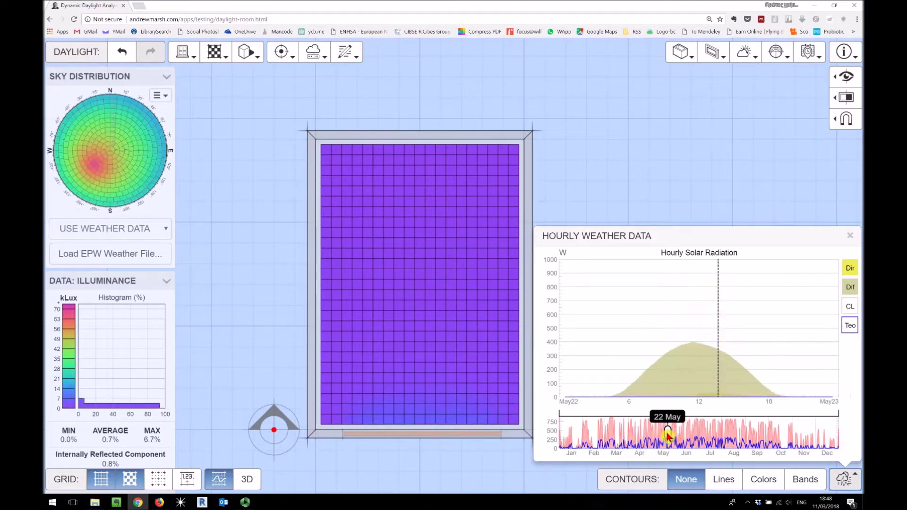
pyautogui.moveTo(717, 298); pyautogui.dragTo(671, 315)
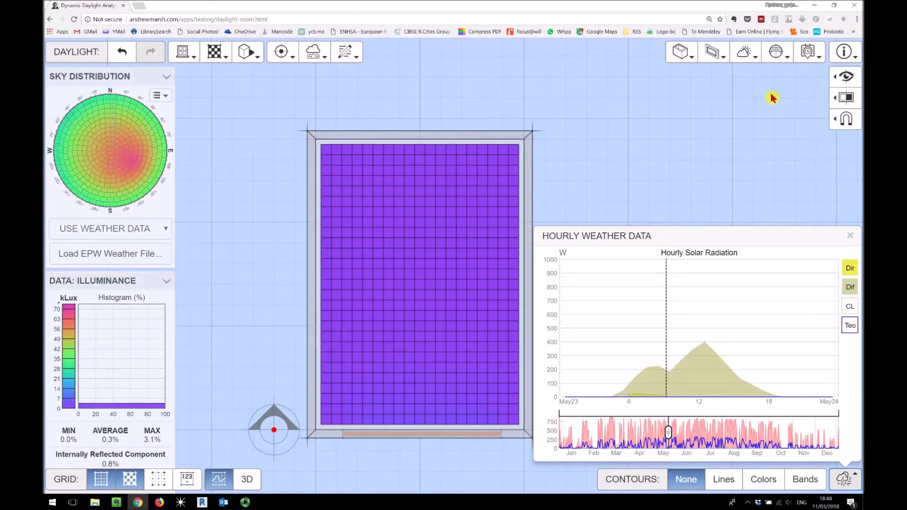
# In the daylight legend settings, set the contours to 10 and the daylight factor scale to 5%
pyautogui.click(776, 54)
pyautogui.click(748, 55)
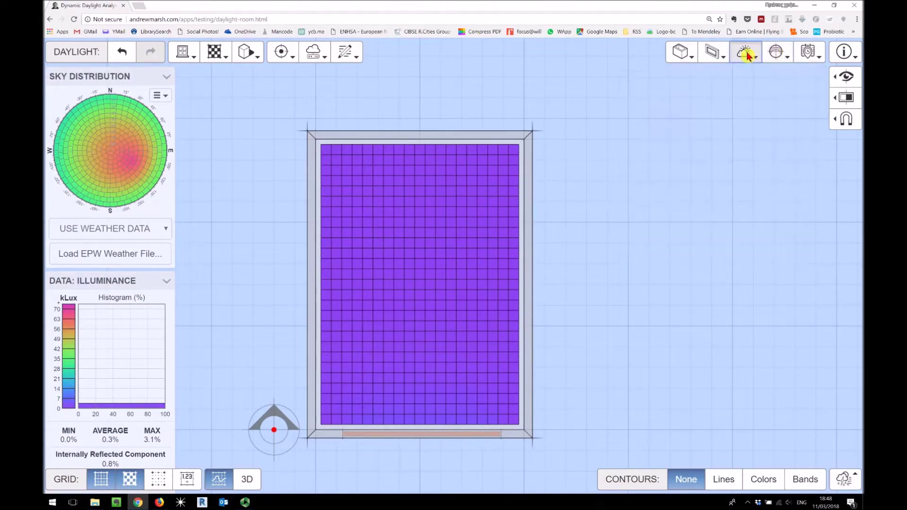
pyautogui.click(713, 113)
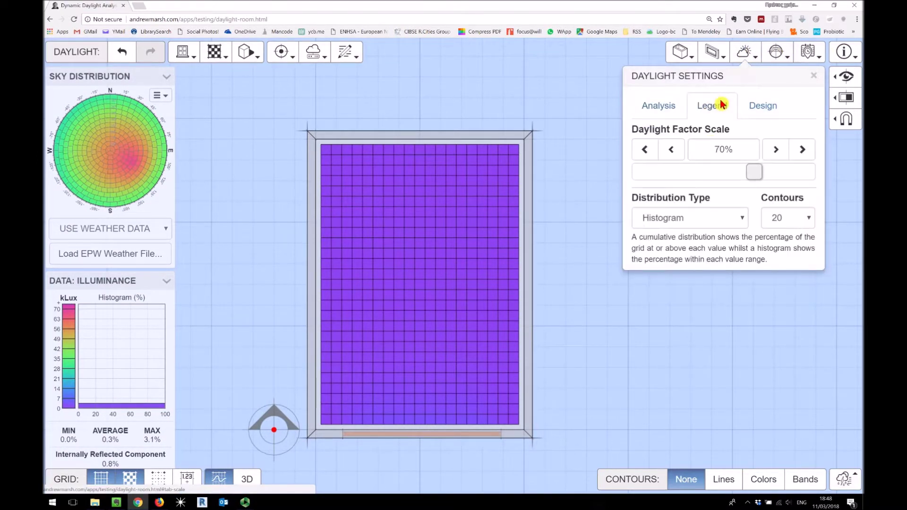
pyautogui.click(801, 228)
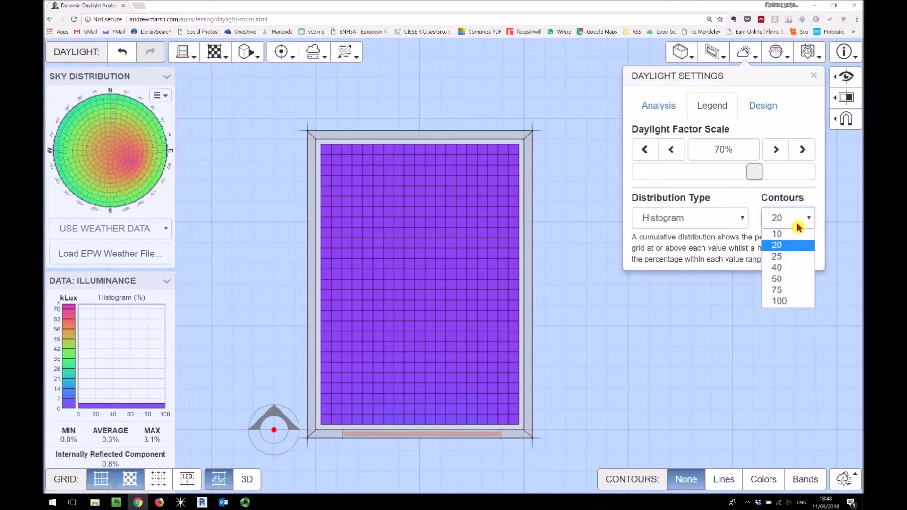
pyautogui.click(800, 235)
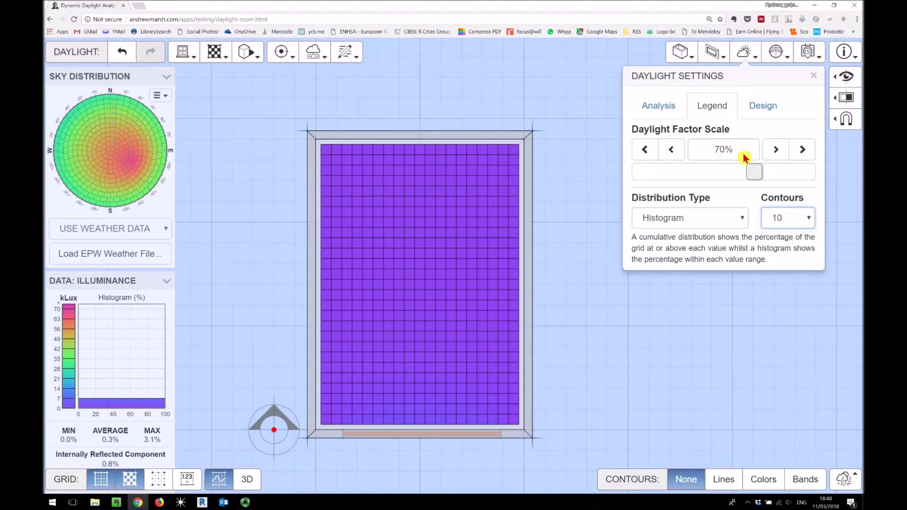
pyautogui.click(701, 156)
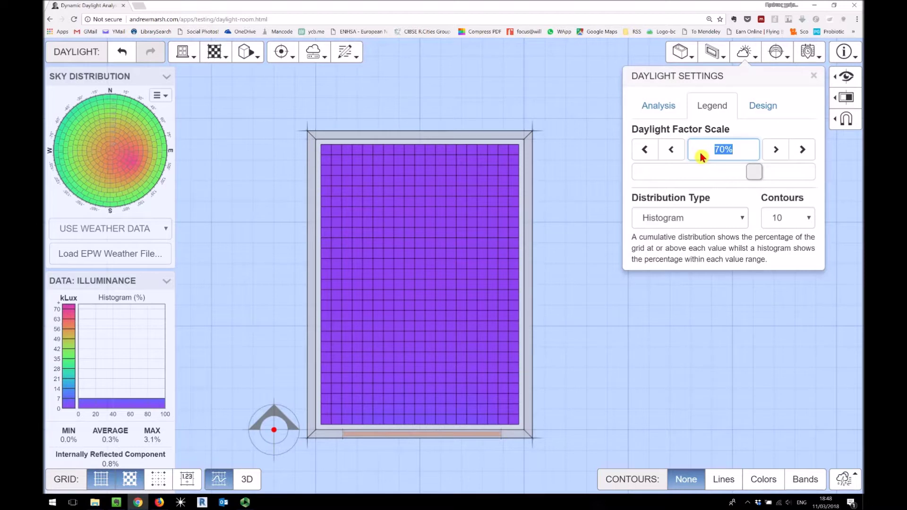
pyautogui.press('Return')
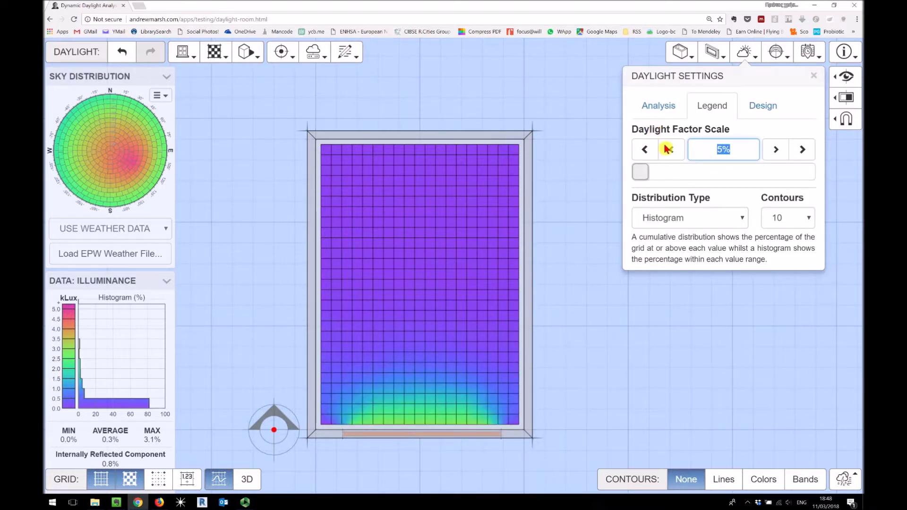
# In the hourly weather chart, set 12:21 on 23 May, move to 9 June and shift the time around noon to compare illuminance
pyautogui.click(844, 479)
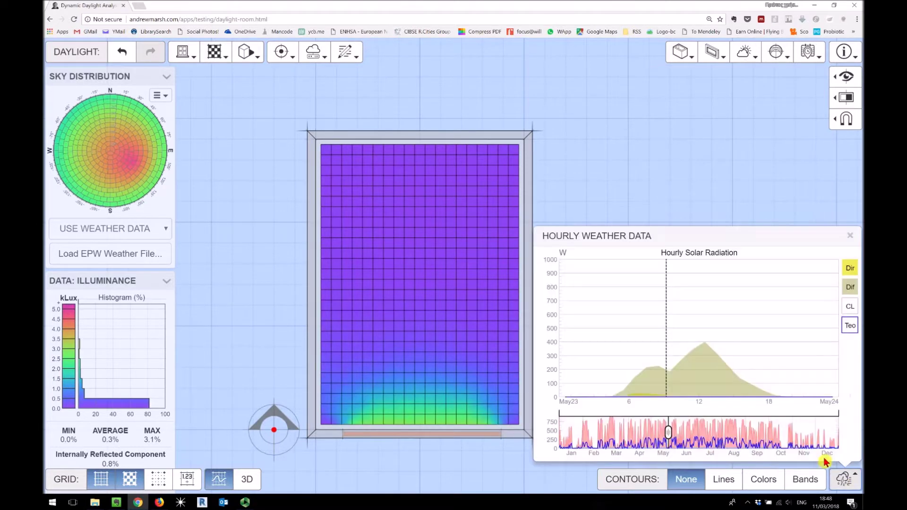
pyautogui.moveTo(666, 344)
pyautogui.mouseDown()
pyautogui.moveTo(725, 345)
pyautogui.moveTo(638, 348)
pyautogui.moveTo(706, 358)
pyautogui.mouseUp()
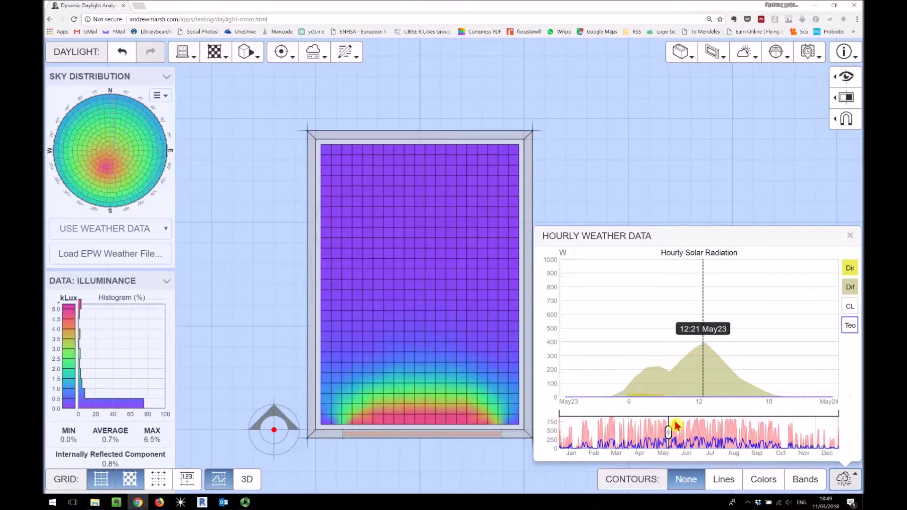
pyautogui.moveTo(670, 435); pyautogui.dragTo(682, 440)
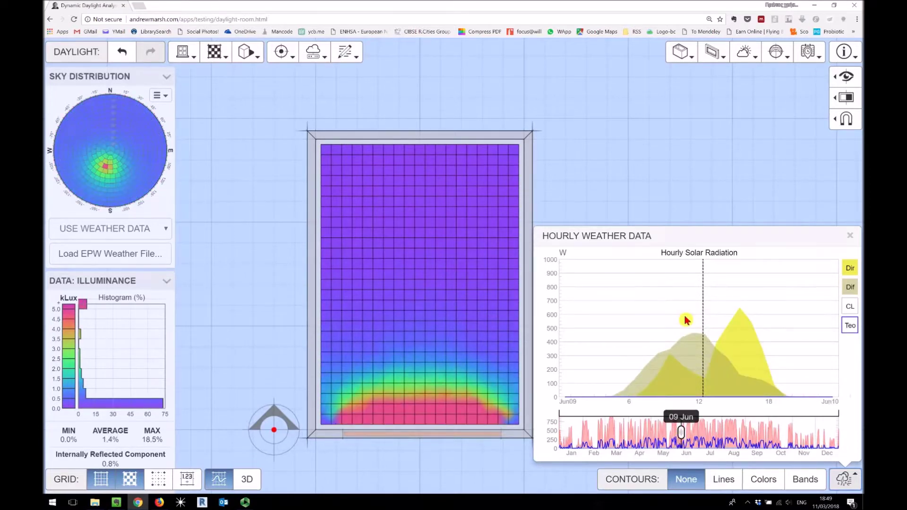
pyautogui.moveTo(700, 303)
pyautogui.mouseDown()
pyautogui.moveTo(744, 309)
pyautogui.moveTo(710, 308)
pyautogui.mouseUp()
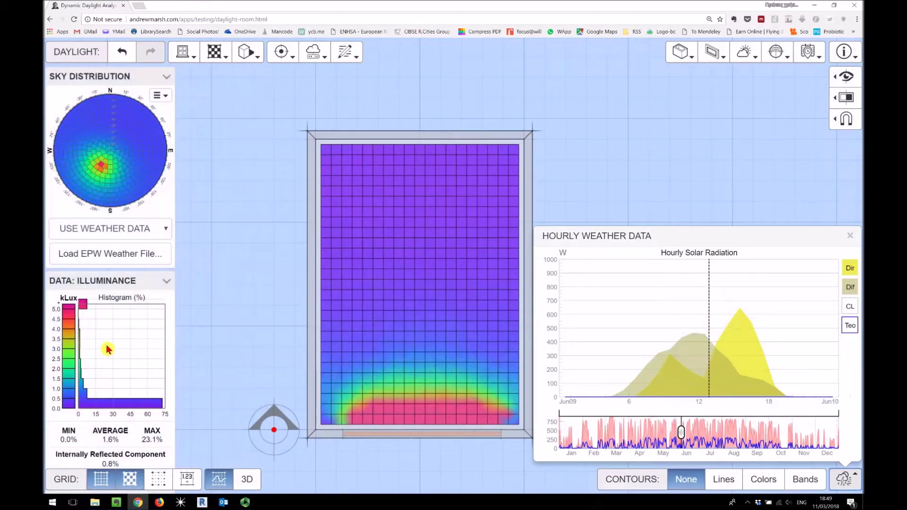
pyautogui.moveTo(708, 308)
pyautogui.mouseDown()
pyautogui.moveTo(739, 312)
pyautogui.moveTo(683, 314)
pyautogui.moveTo(722, 324)
pyautogui.moveTo(692, 317)
pyautogui.mouseUp()
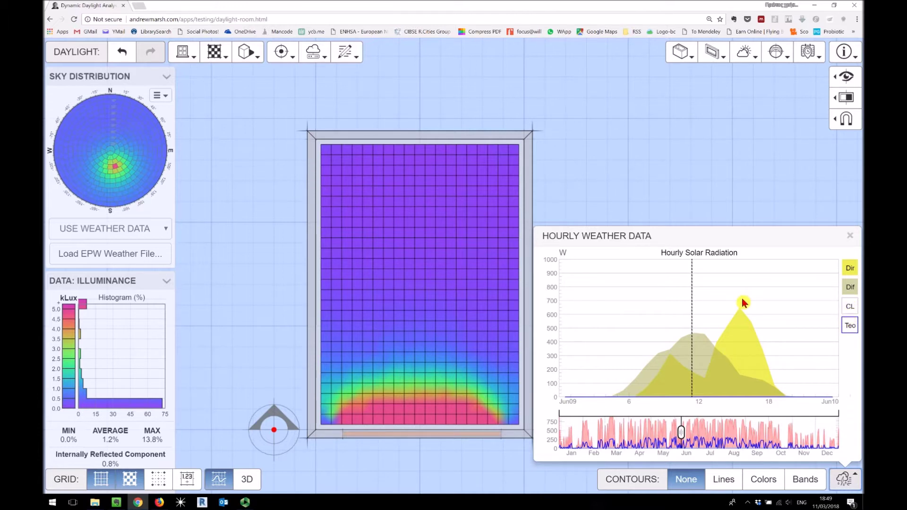
# Switch to File Explorer and open the folder C:\DIVA\WeatherData in a new window
pyautogui.click(95, 502)
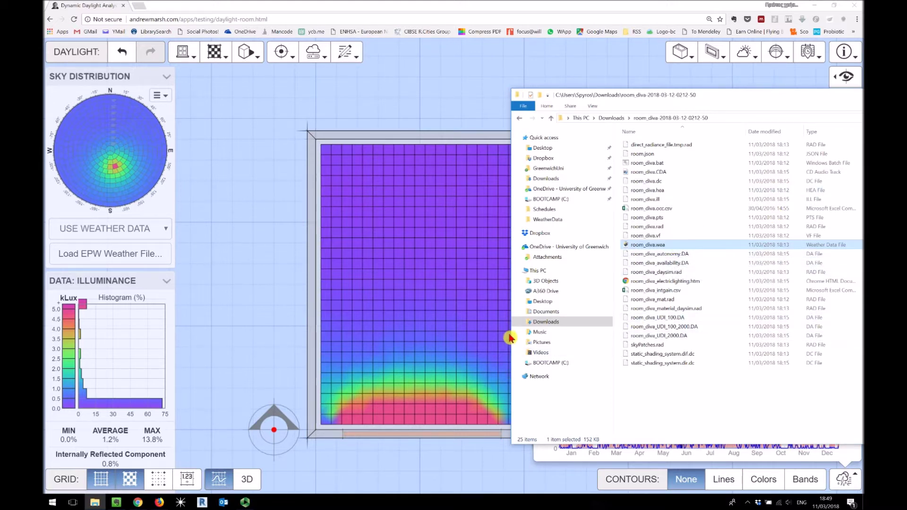
pyautogui.press('super+e')
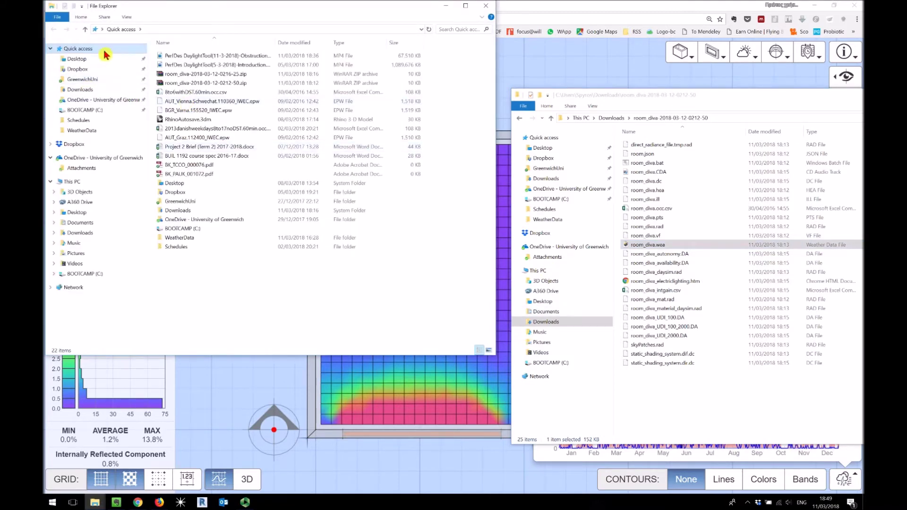
pyautogui.click(87, 111)
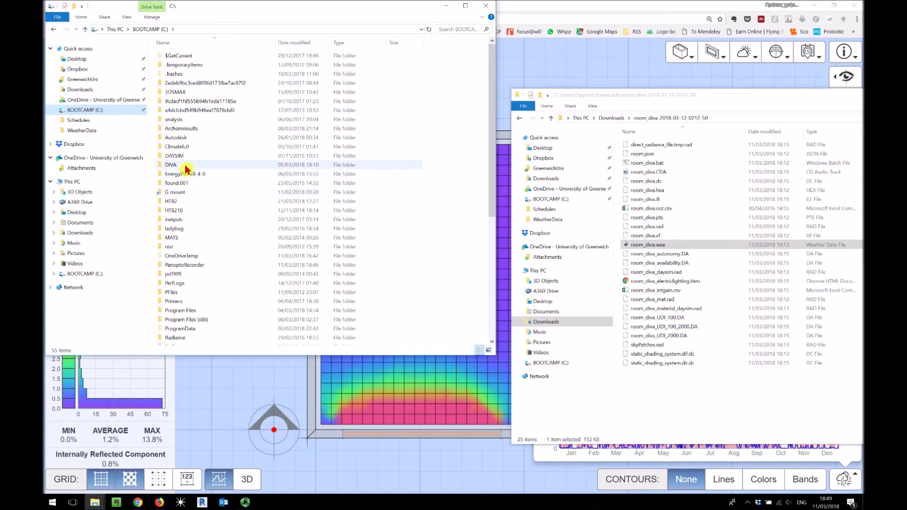
pyautogui.doubleClick(186, 169)
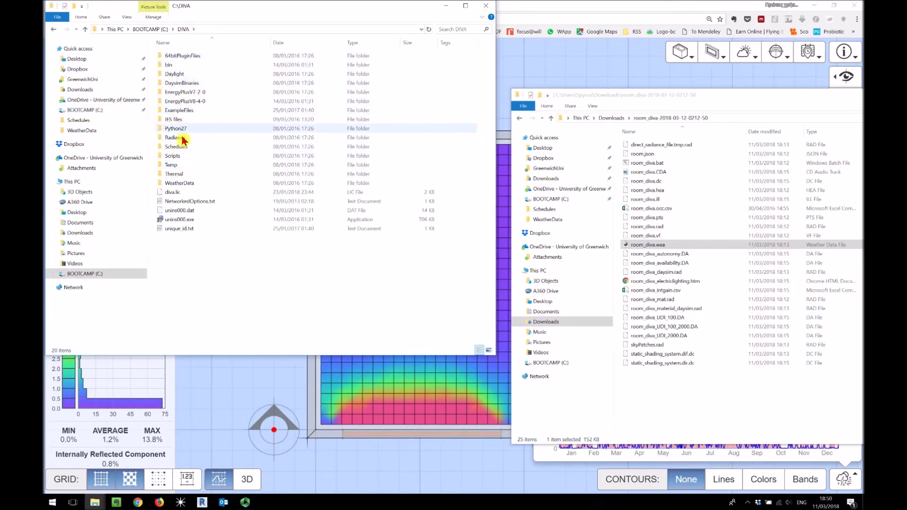
pyautogui.doubleClick(179, 183)
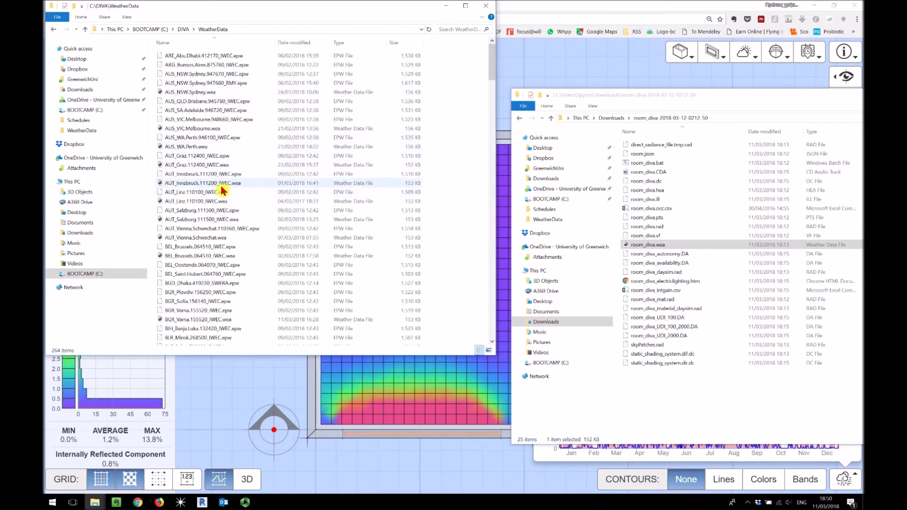
# Load the weather file AUT_Vienna.Schwechat.110360_IWEC.epw from the WeatherData folder into the daylight tool in Chrome
pyautogui.click(215, 240)
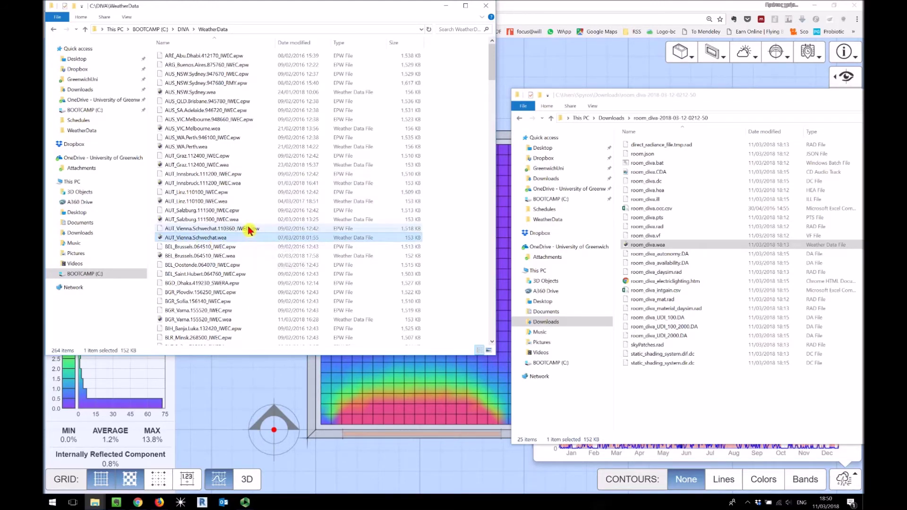
pyautogui.click(232, 228)
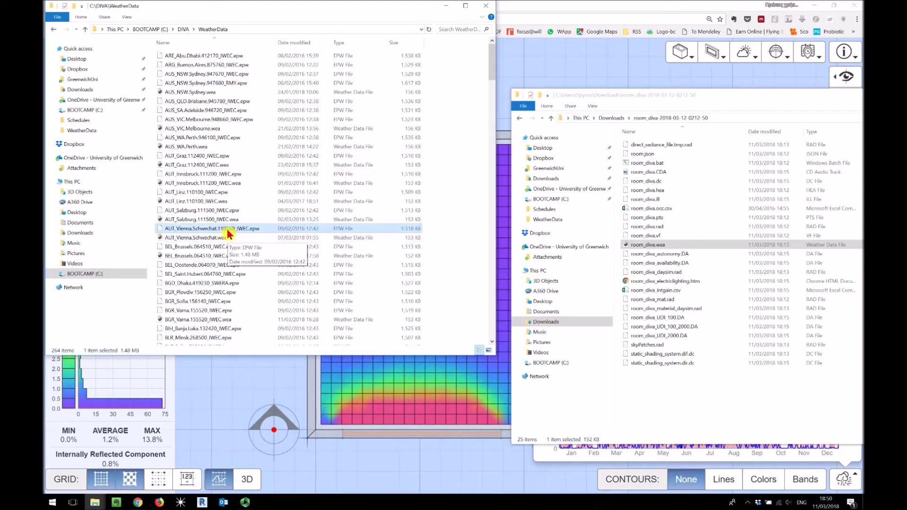
pyautogui.moveTo(221, 232); pyautogui.dragTo(573, 67)
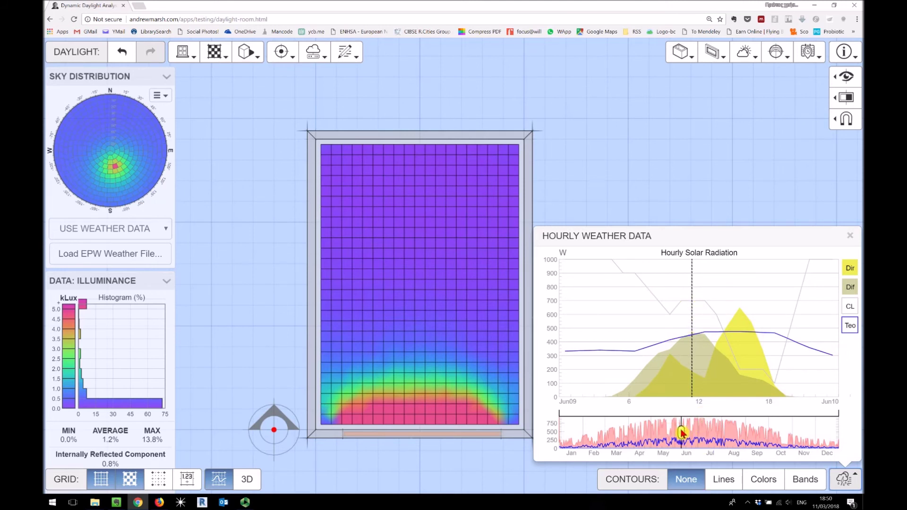
# Move the date through 30 June to 13 July and set the time to shortly before noon in the hourly weather chart
pyautogui.moveTo(682, 432); pyautogui.dragTo(698, 432)
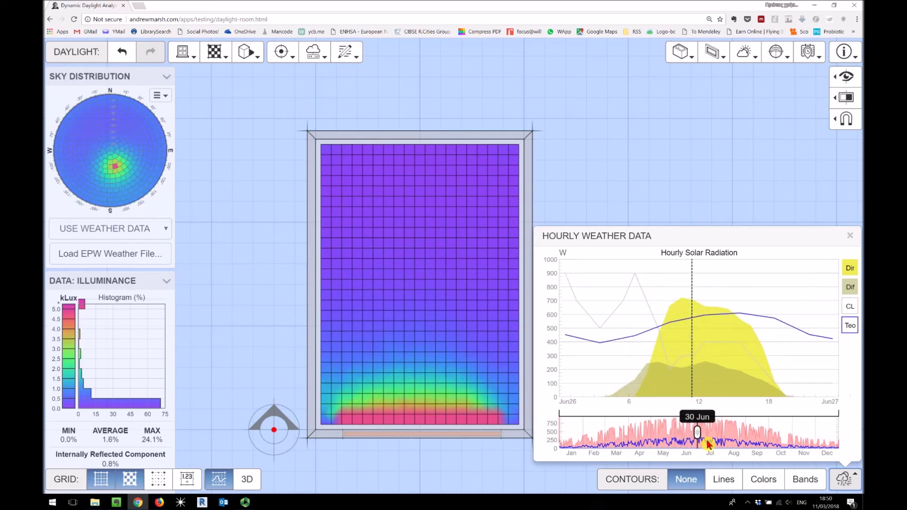
pyautogui.moveTo(698, 433); pyautogui.dragTo(707, 433)
pyautogui.moveTo(692, 338)
pyautogui.mouseDown()
pyautogui.moveTo(735, 344)
pyautogui.moveTo(655, 346)
pyautogui.moveTo(714, 352)
pyautogui.moveTo(679, 348)
pyautogui.moveTo(694, 350)
pyautogui.mouseUp()
pyautogui.click(242, 501)
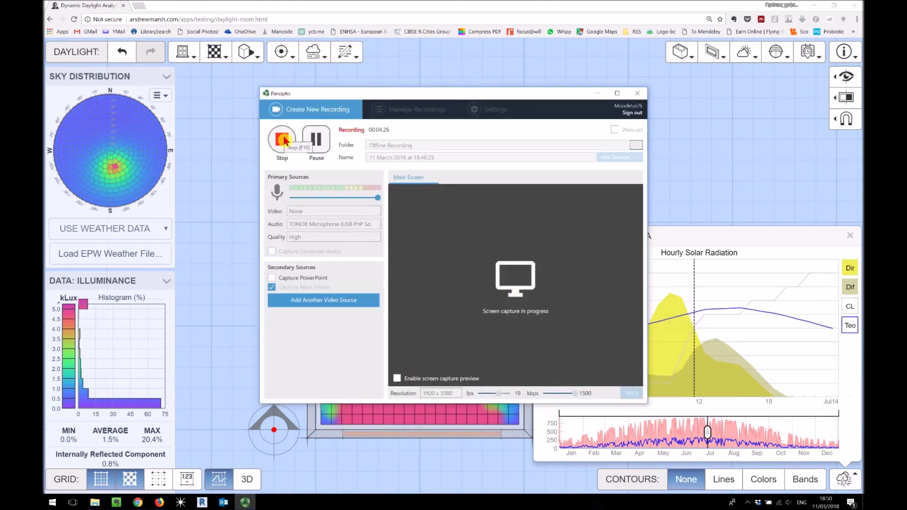